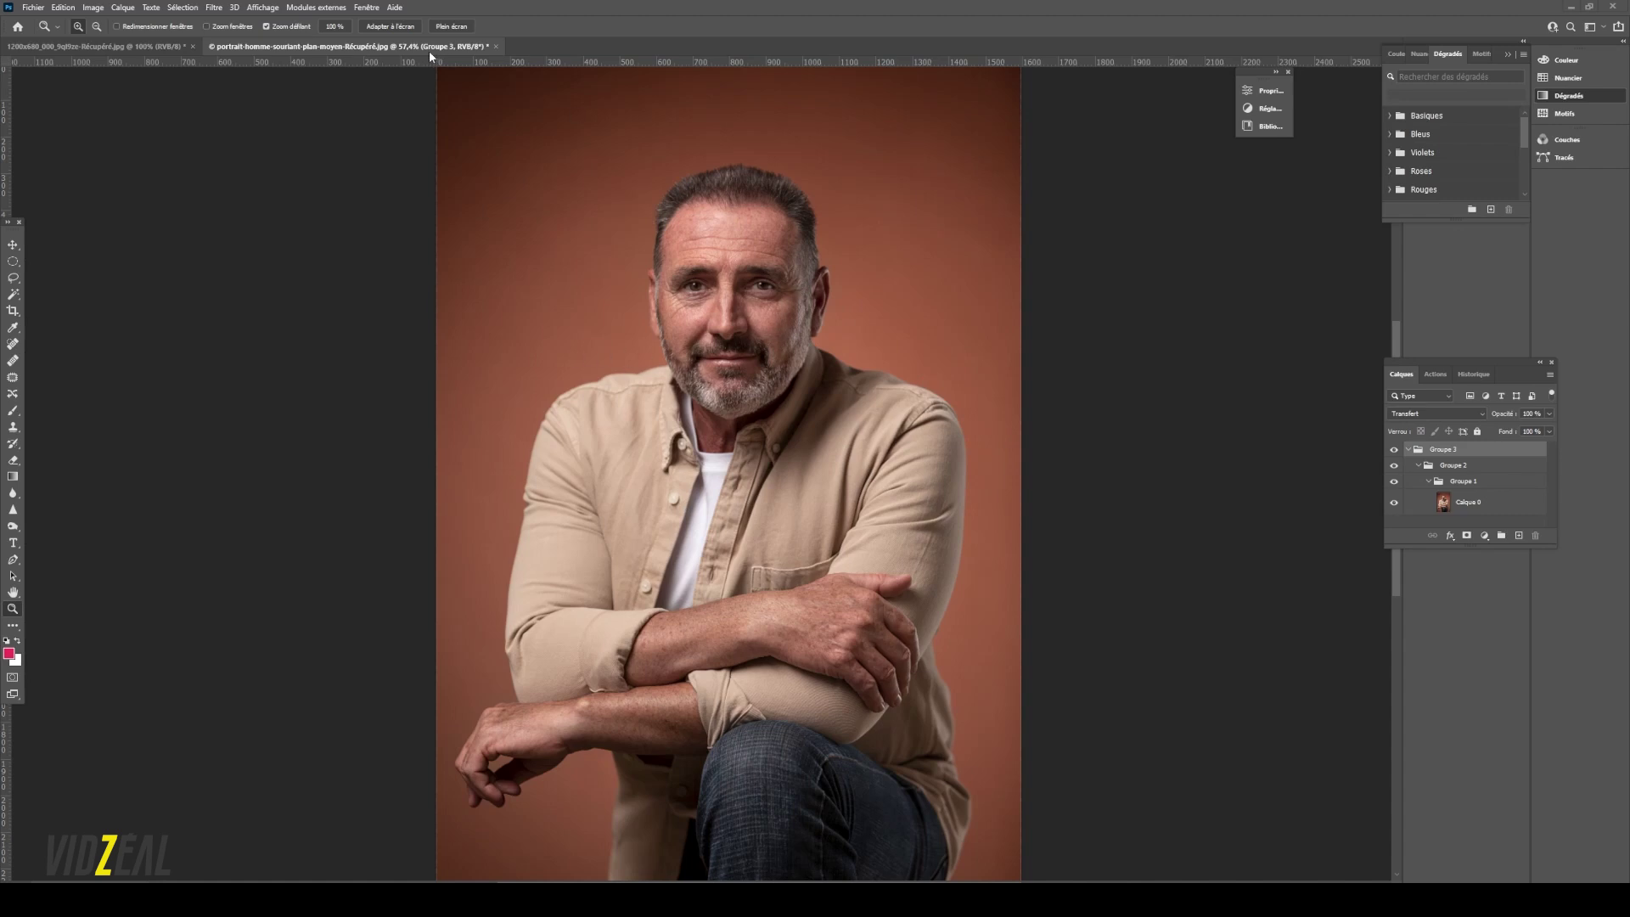
- In the photo with the flags, lasso the man's face, copy it to a new layer, and hide the background layer
{"action": "left_click", "coordinate": [126, 49]}
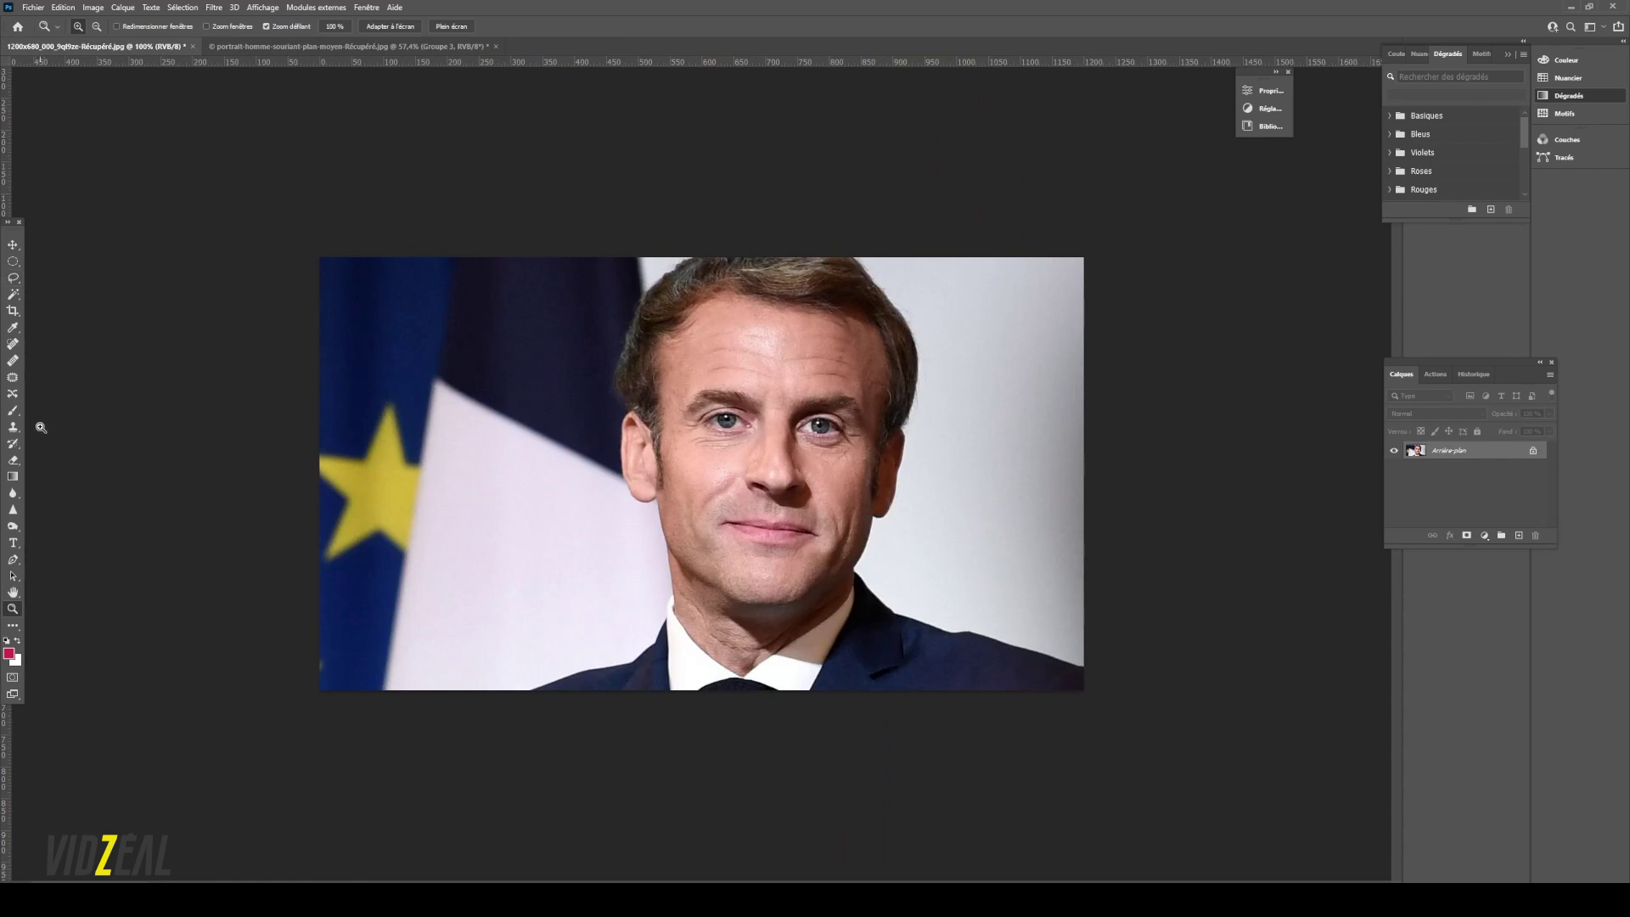
{"action": "left_click", "coordinate": [14, 279]}
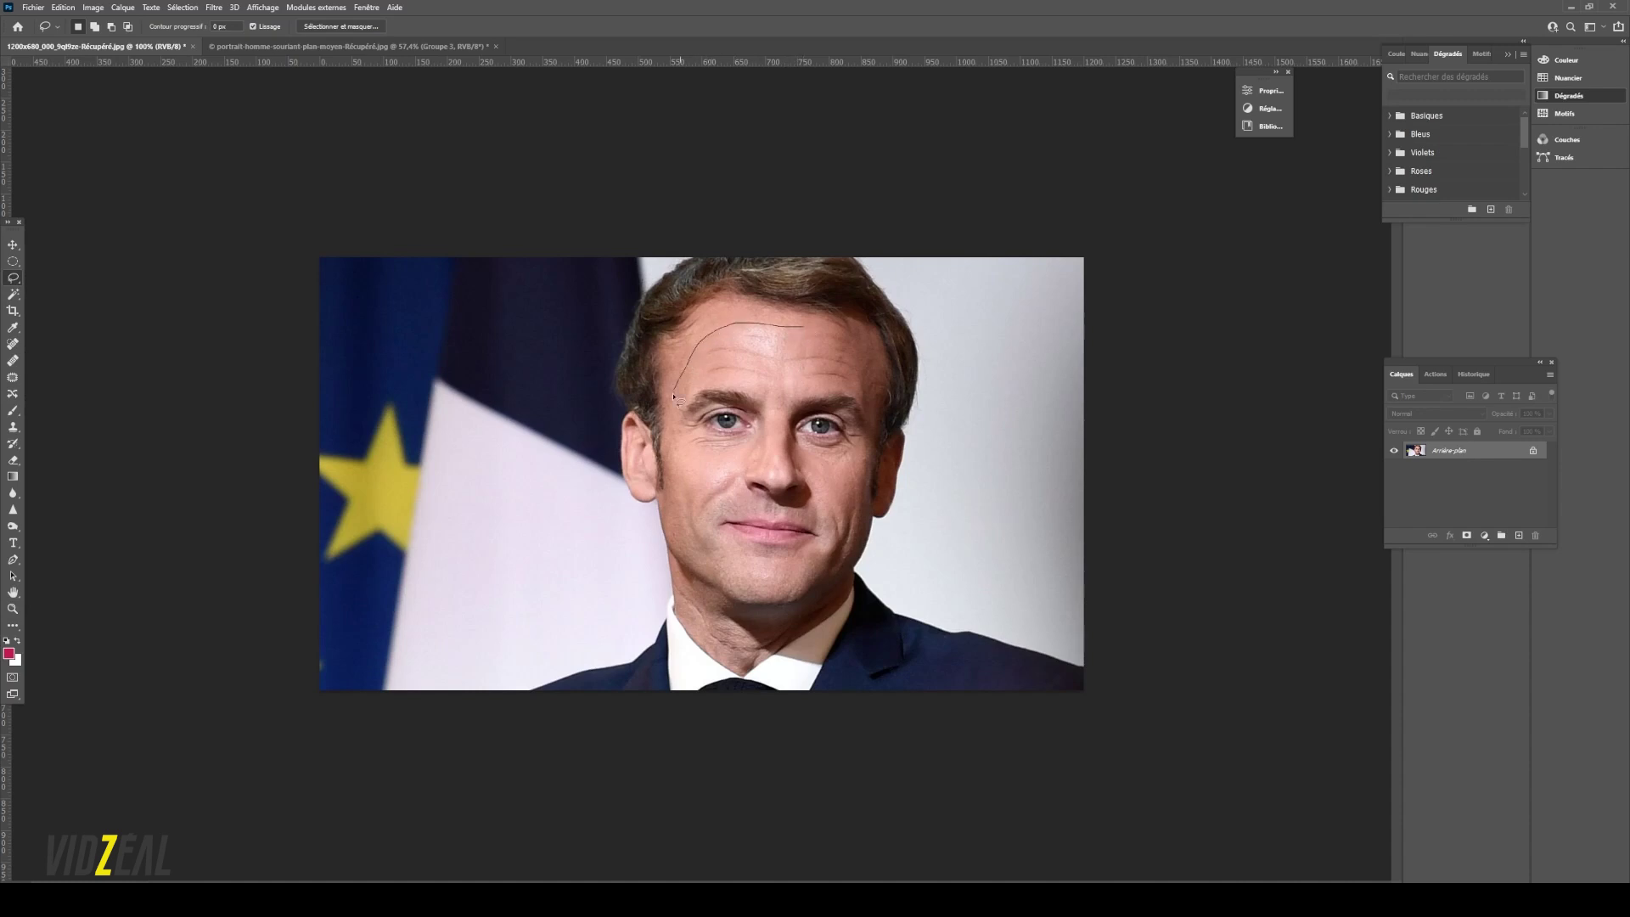
{"action": "mouse_move", "coordinate": [681, 549]}
{"action": "left_mouse_down"}
{"action": "mouse_move", "coordinate": [780, 593]}
{"action": "mouse_move", "coordinate": [844, 575]}
{"action": "mouse_move", "coordinate": [881, 399]}
{"action": "mouse_move", "coordinate": [863, 352]}
{"action": "mouse_move", "coordinate": [788, 327]}
{"action": "left_mouse_up"}
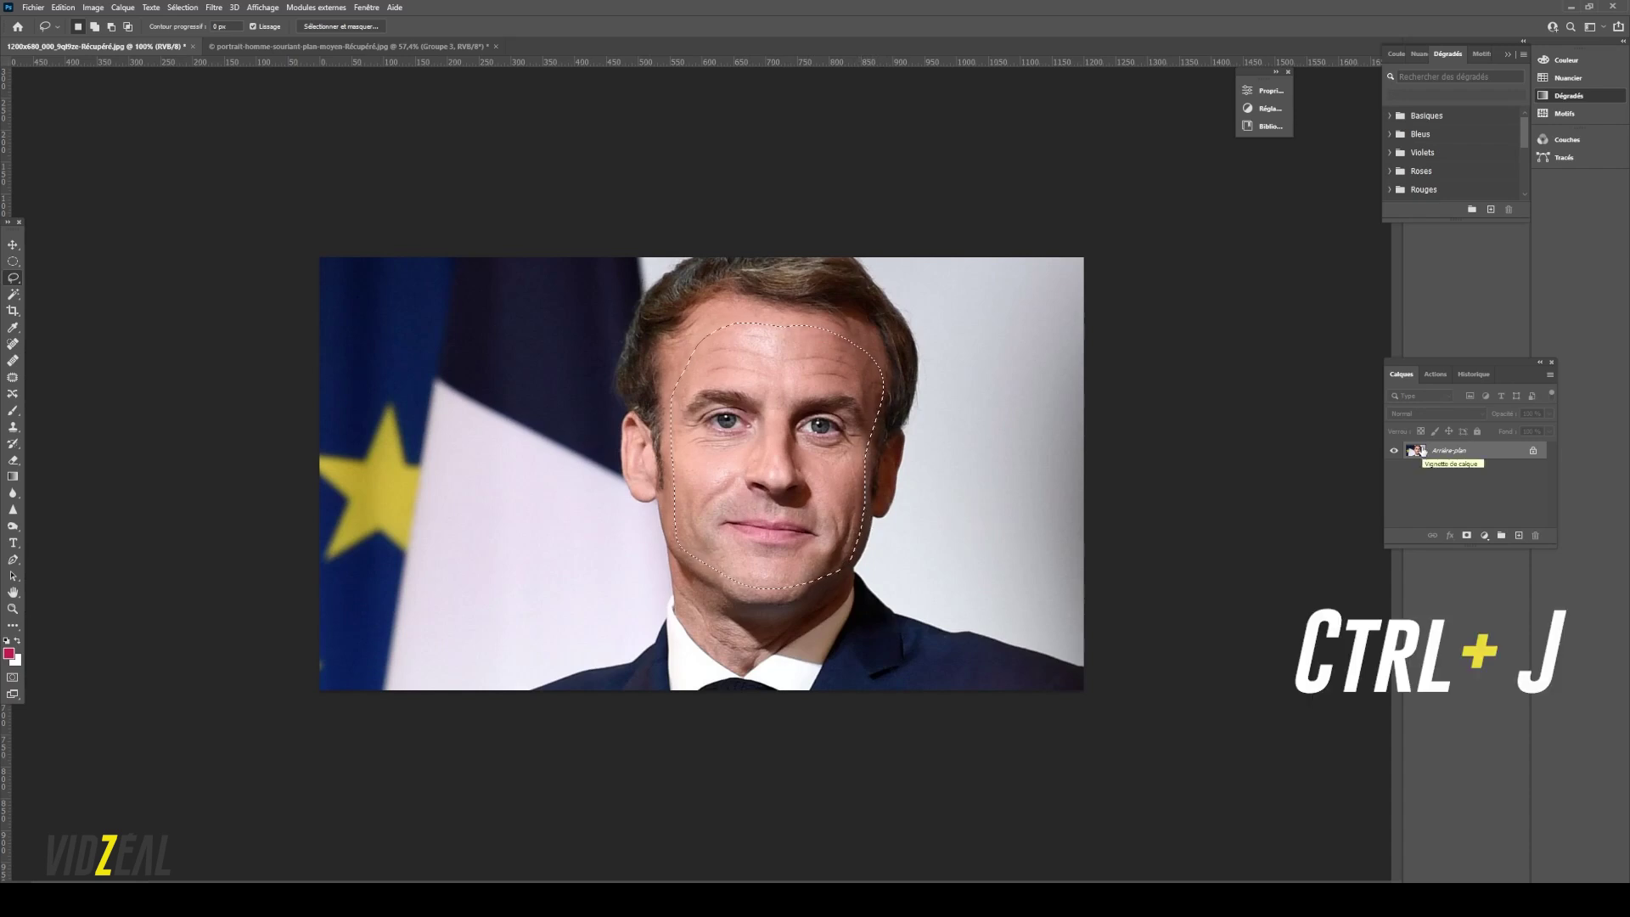
{"action": "key", "text": "ctrl+j"}
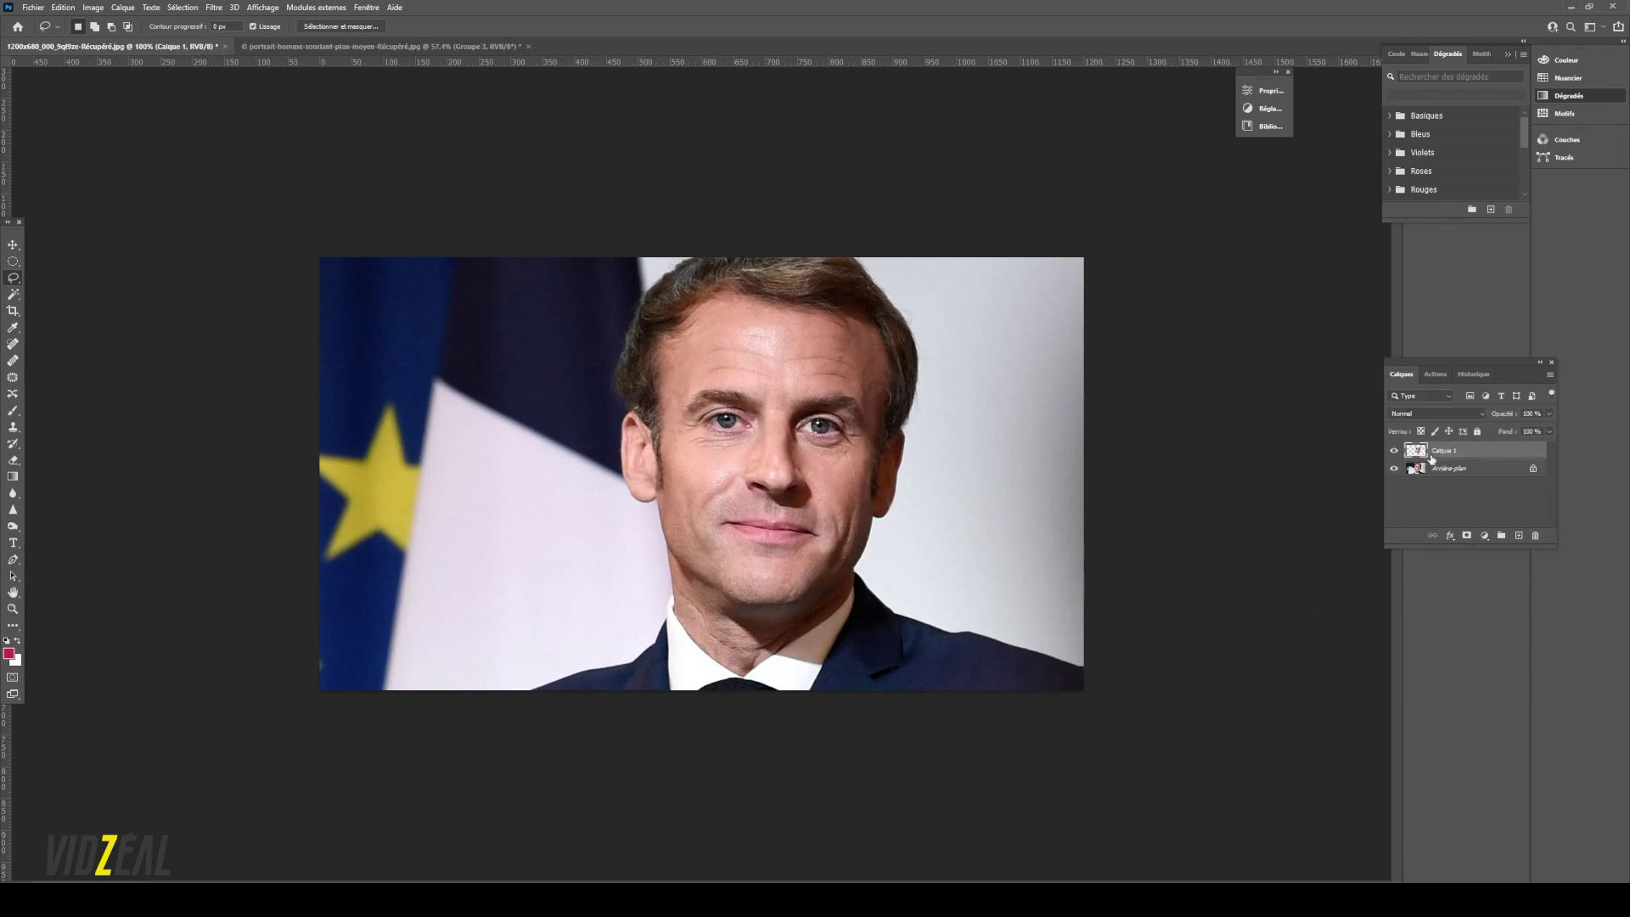
{"action": "left_click", "coordinate": [1394, 469]}
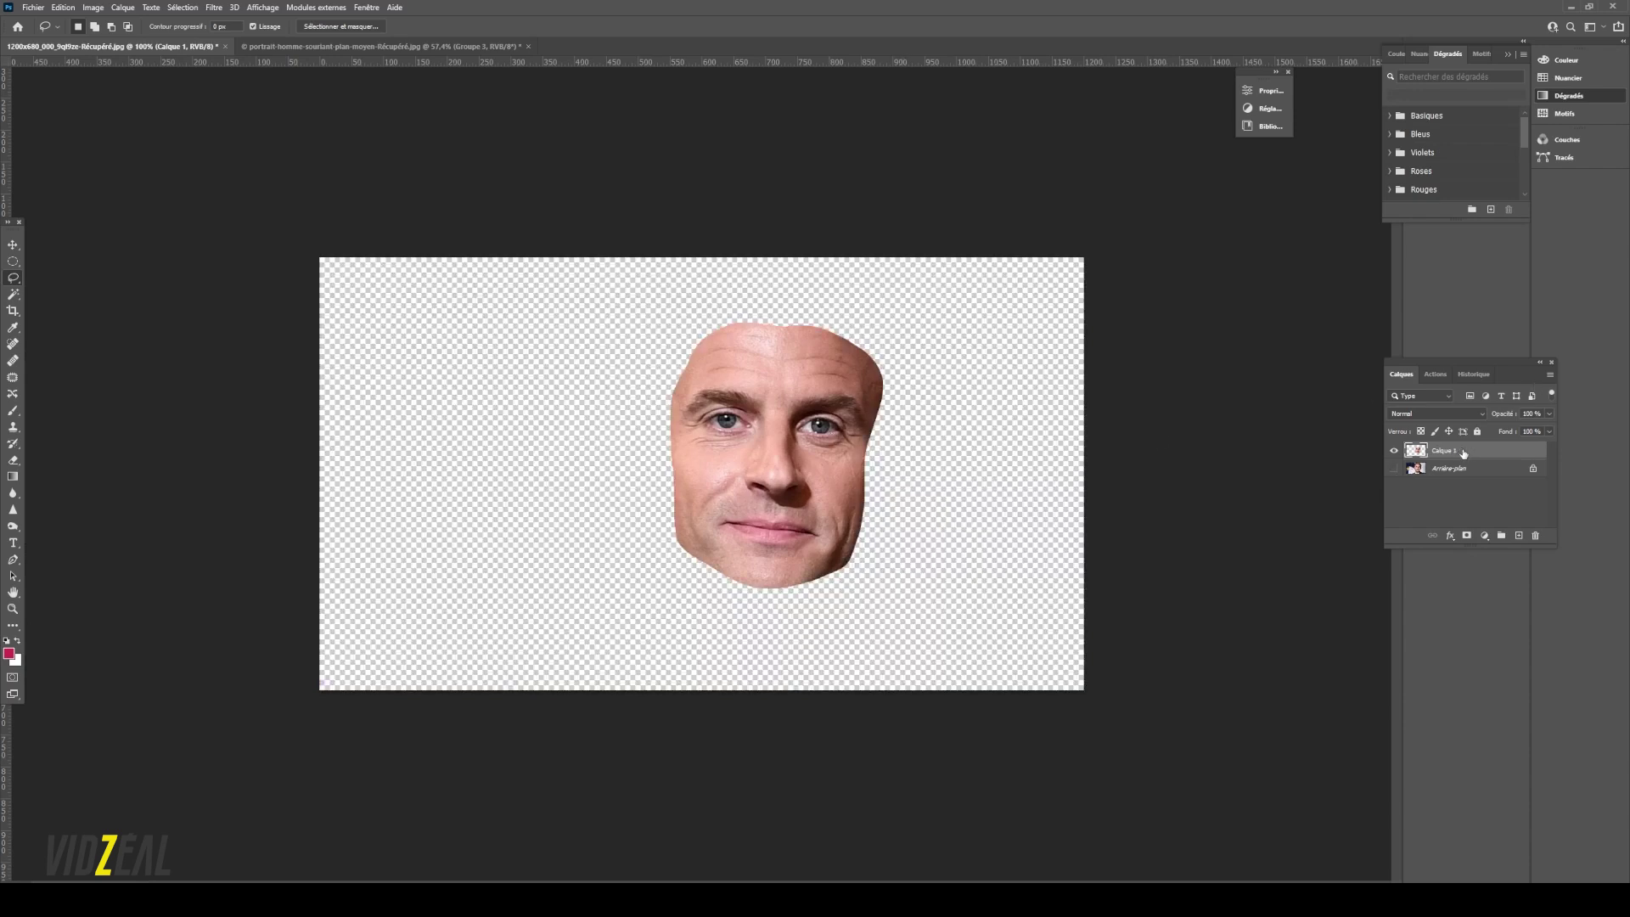
- Bring the cut-out face layer into the bearded man's portrait document and position it over his face
{"action": "left_click_drag", "start_coordinate": [1485, 452], "coordinate": [751, 299]}
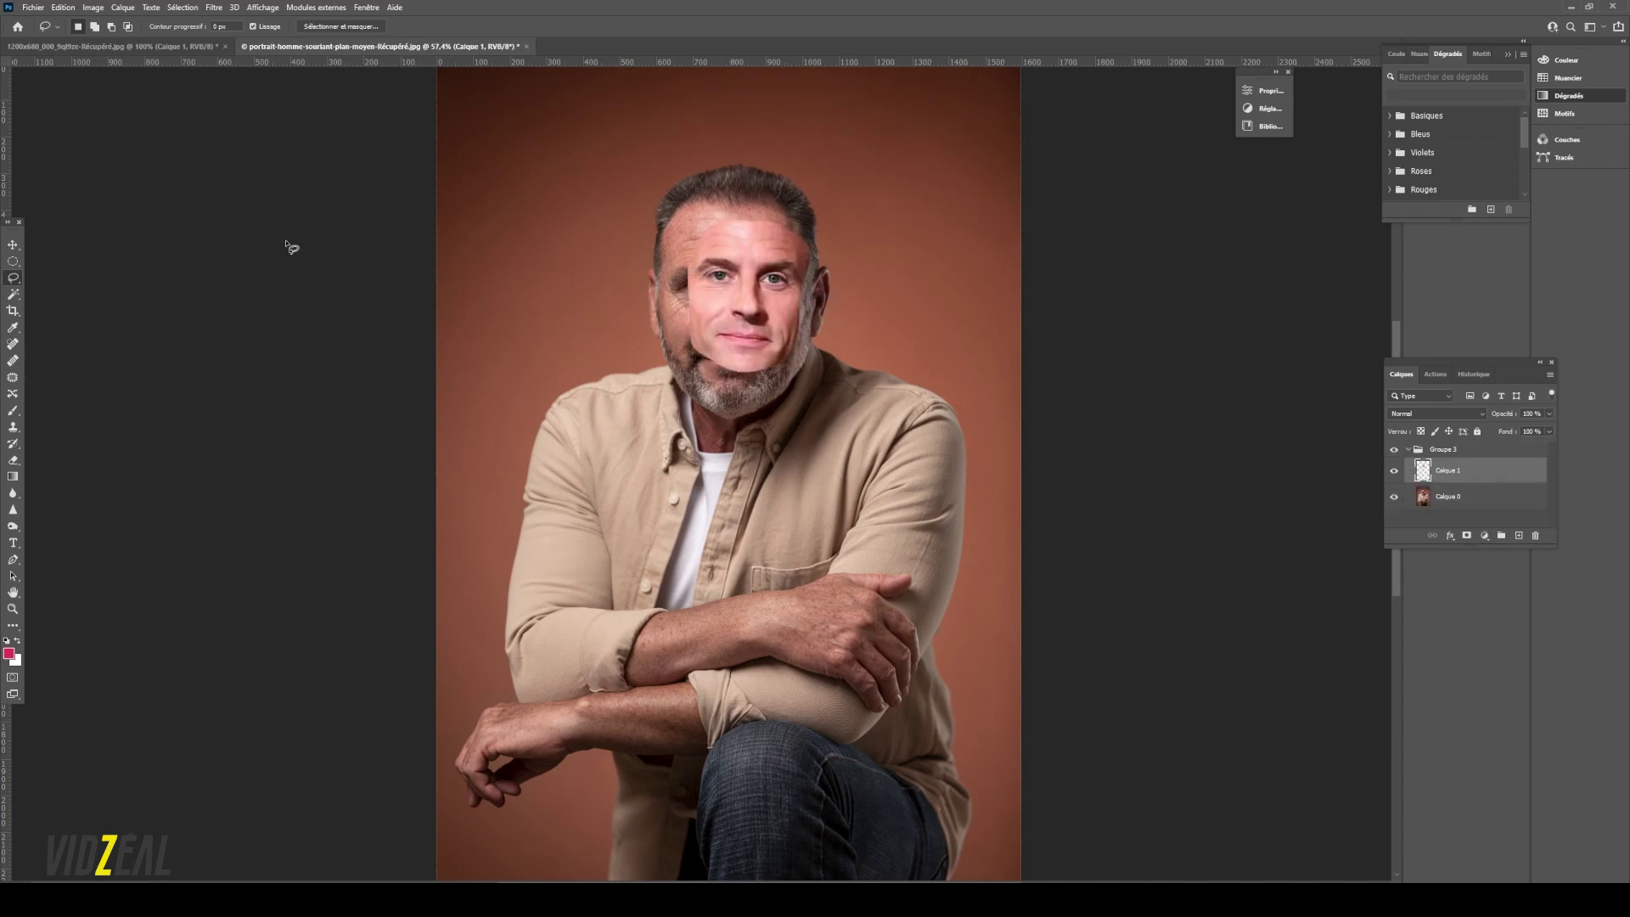
{"action": "key", "text": "v"}
{"action": "mouse_move", "coordinate": [794, 295]}
{"action": "left_mouse_down"}
{"action": "mouse_move", "coordinate": [820, 372]}
{"action": "mouse_move", "coordinate": [810, 331]}
{"action": "mouse_move", "coordinate": [769, 323]}
{"action": "left_mouse_up"}
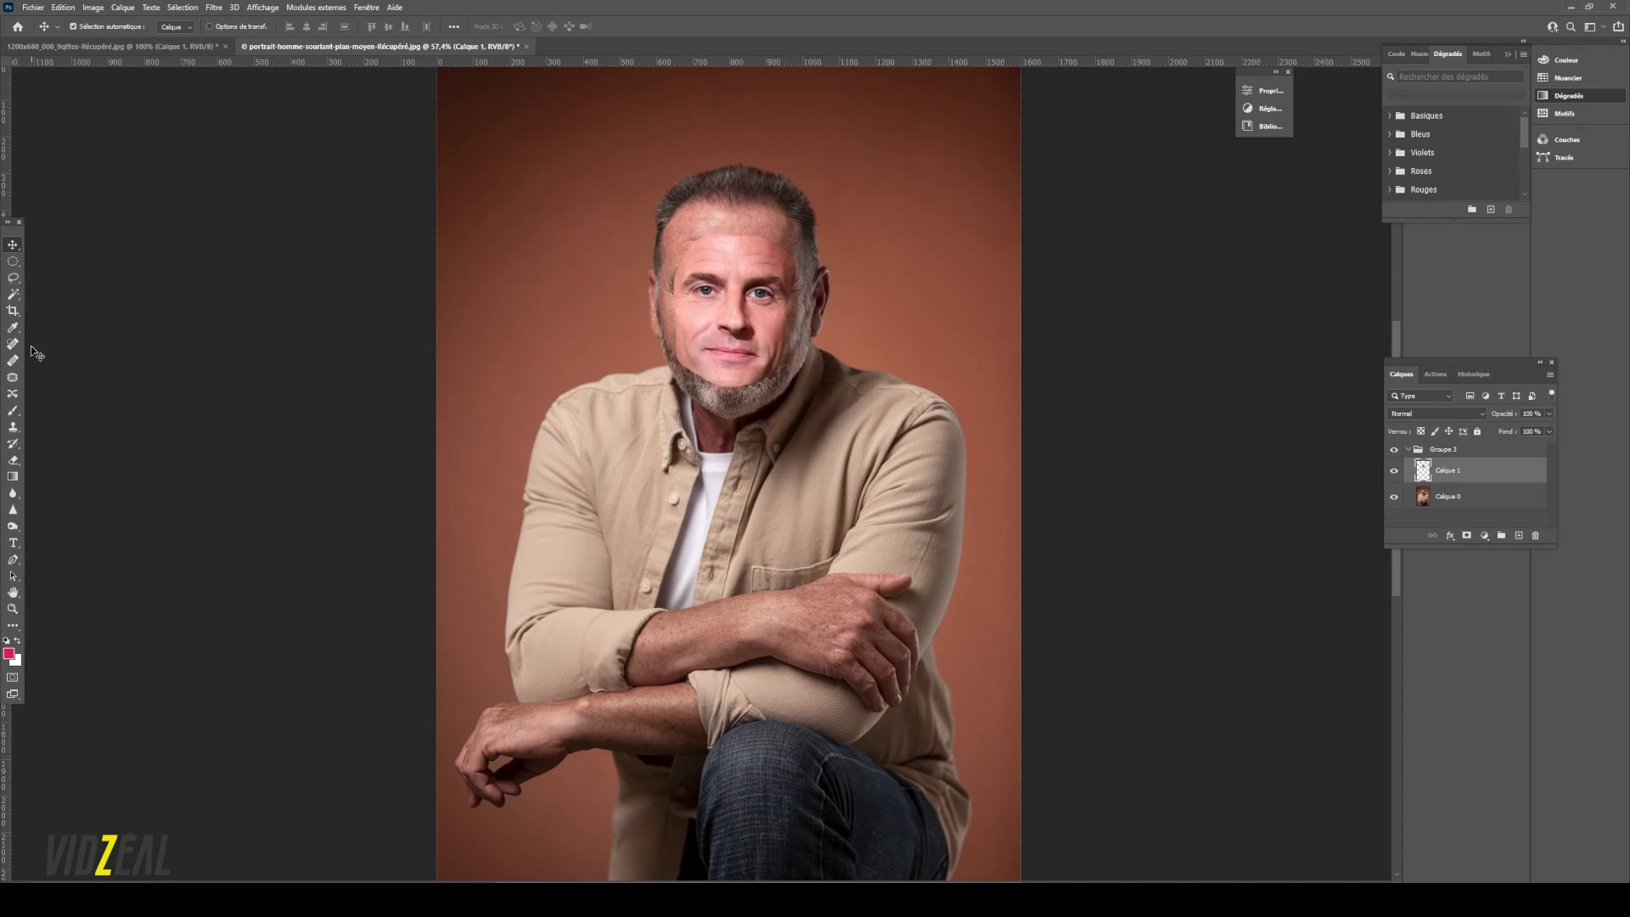
{"action": "left_click_drag", "start_coordinate": [769, 304], "coordinate": [767, 300]}
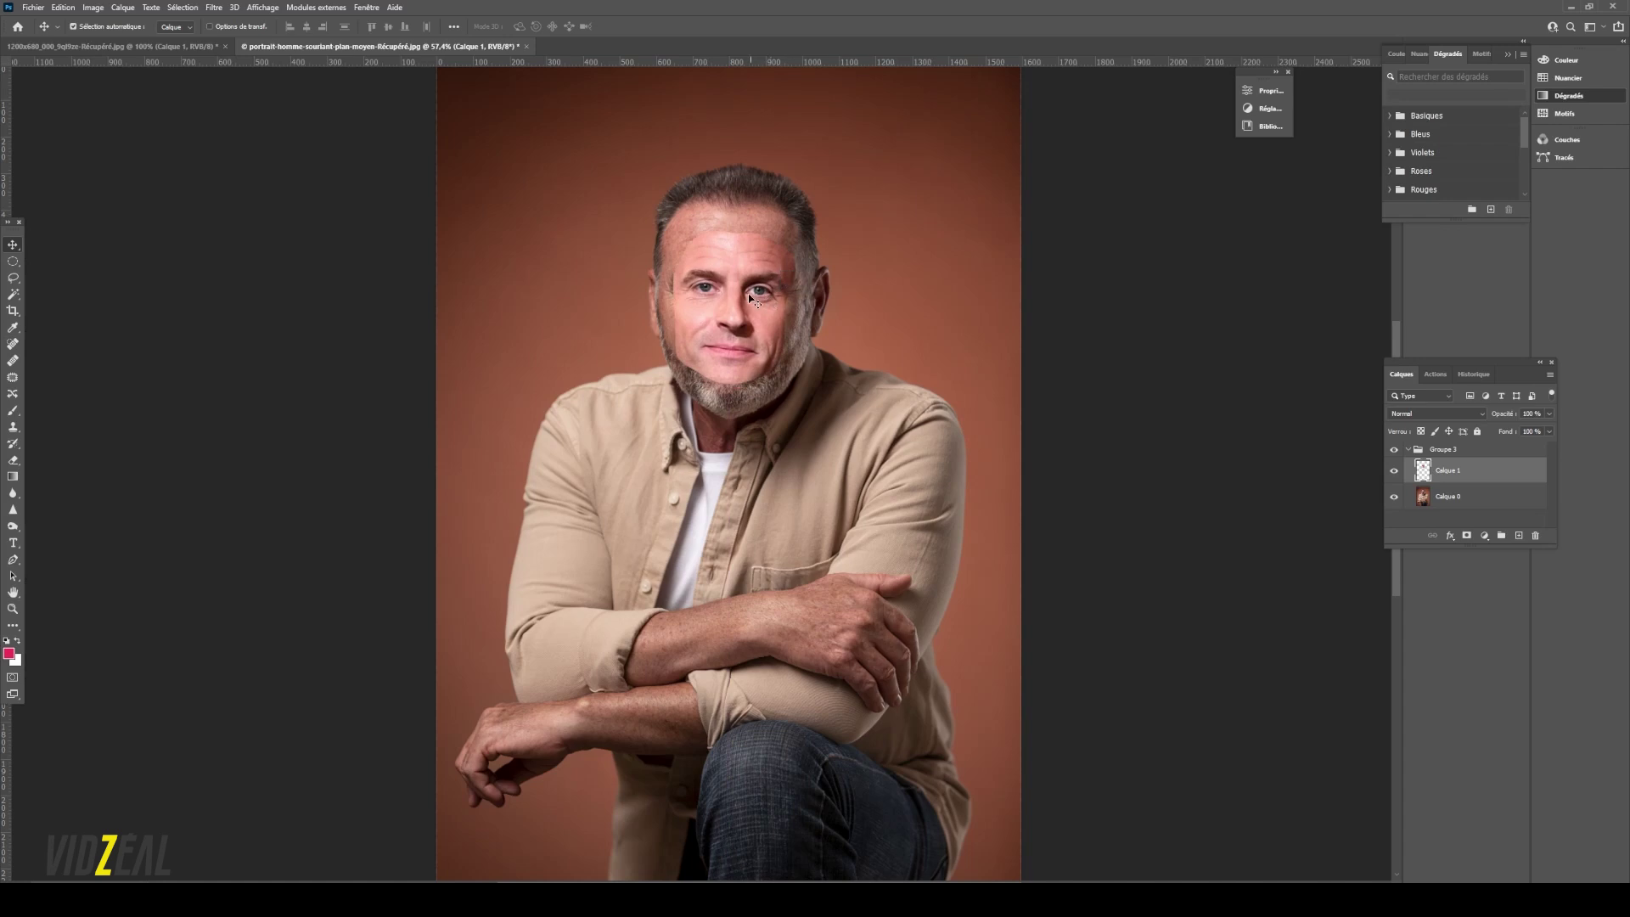
- Scale the pasted face up to about 113 %, rotate it slightly counterclockwise, and align it with the portrait's head
{"action": "left_click", "coordinate": [63, 8]}
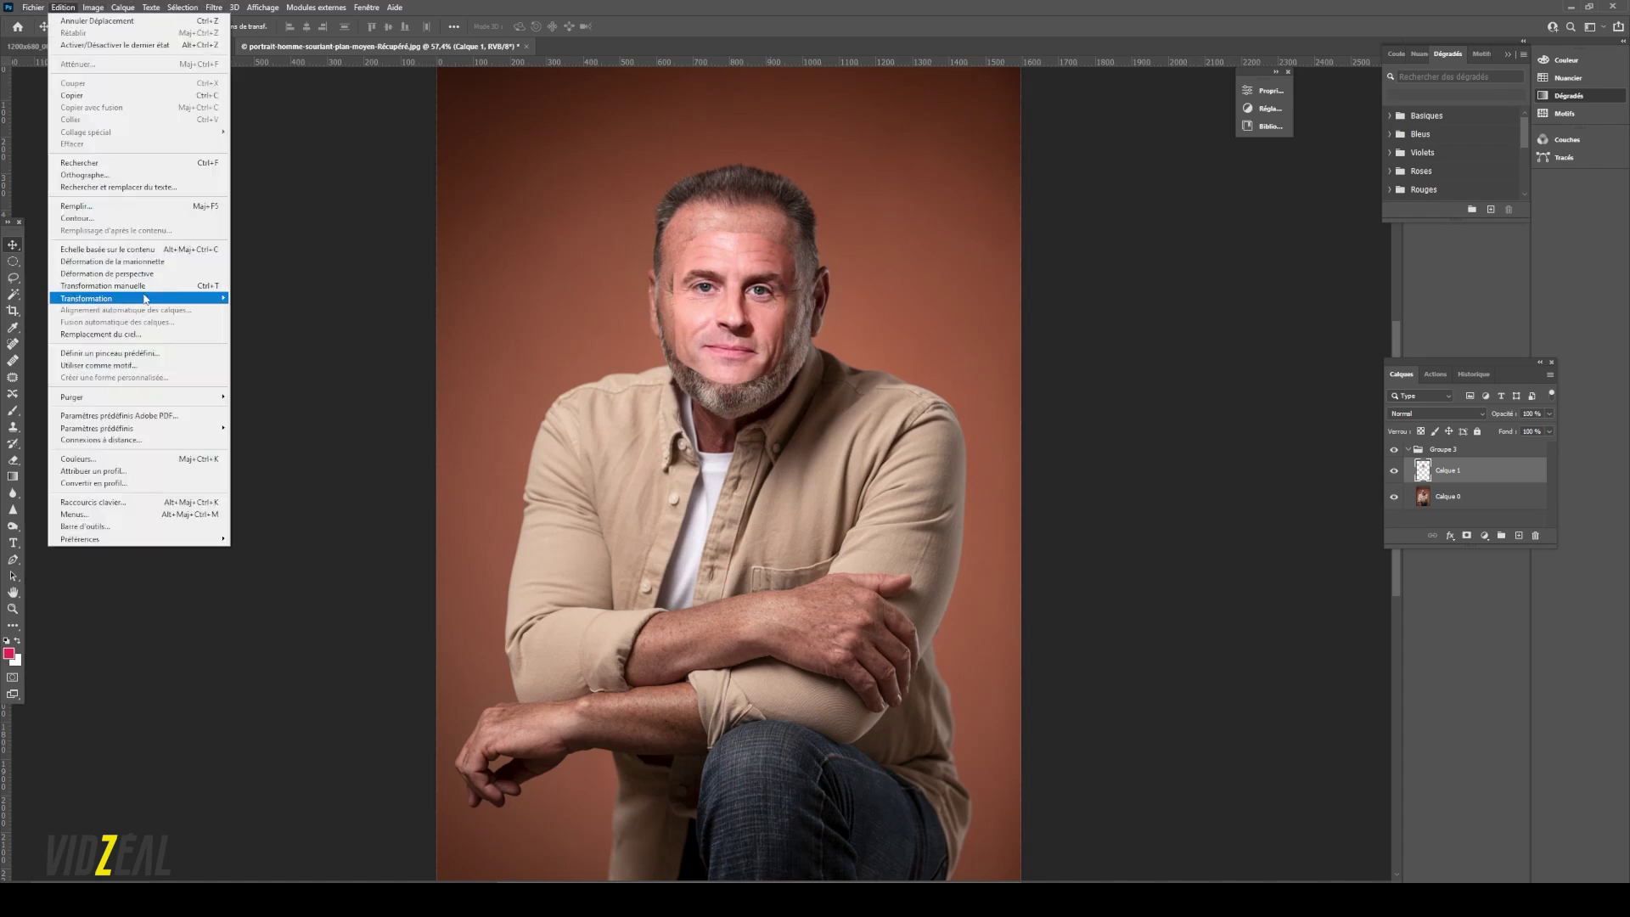
{"action": "mouse_move", "coordinate": [149, 300]}
{"action": "left_click", "coordinate": [301, 323]}
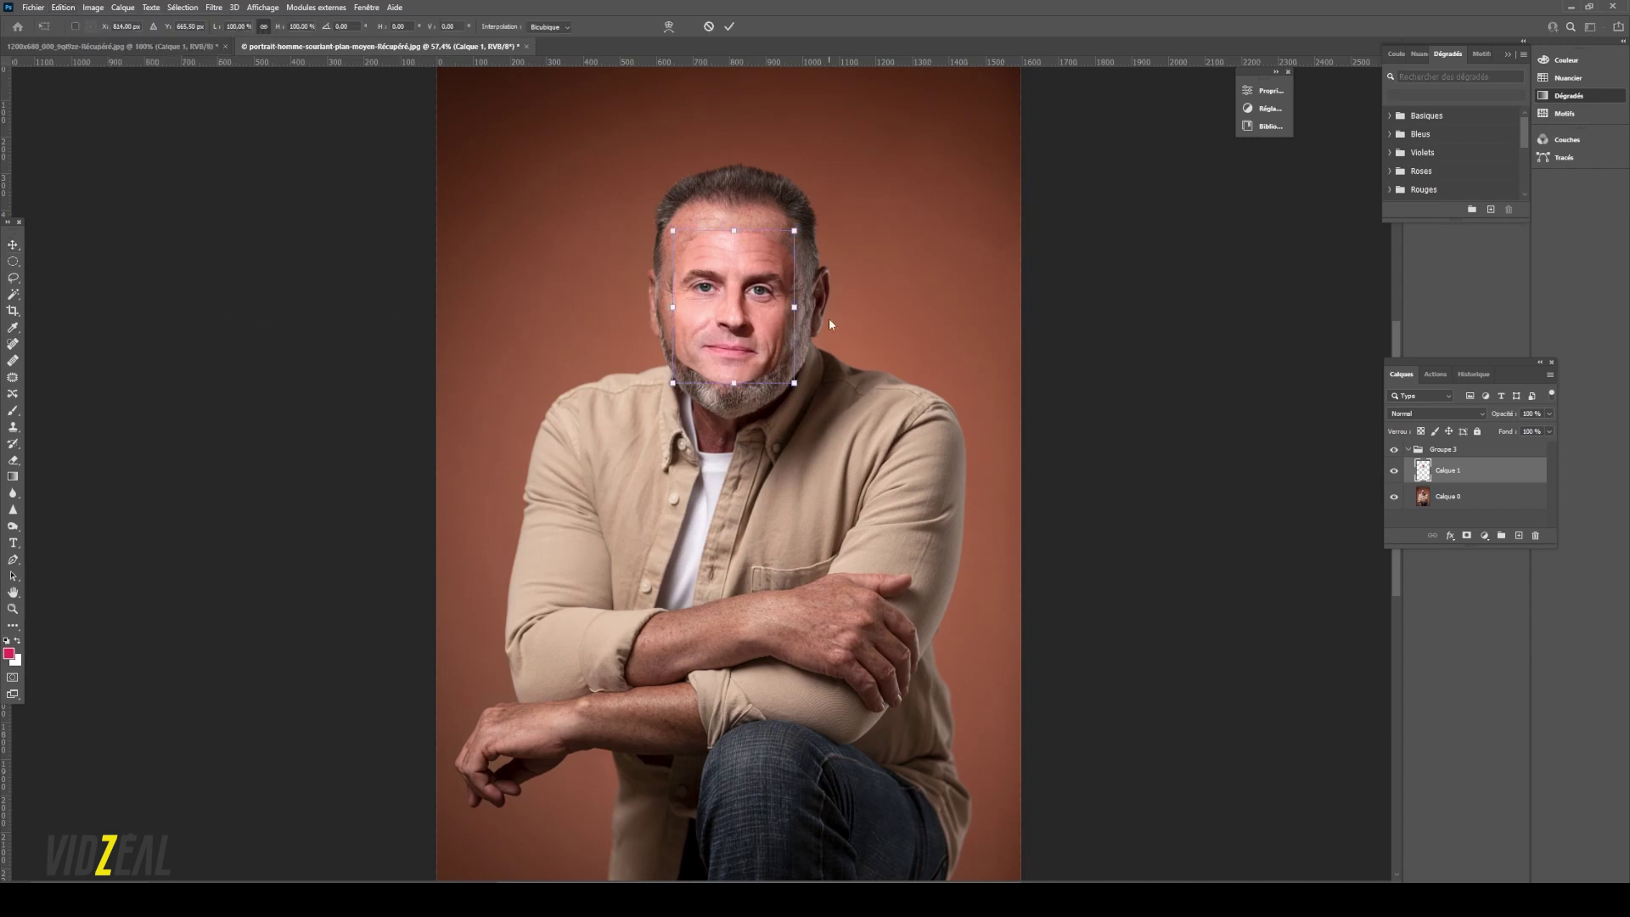
{"action": "left_click_drag", "start_coordinate": [794, 231], "coordinate": [783, 286]}
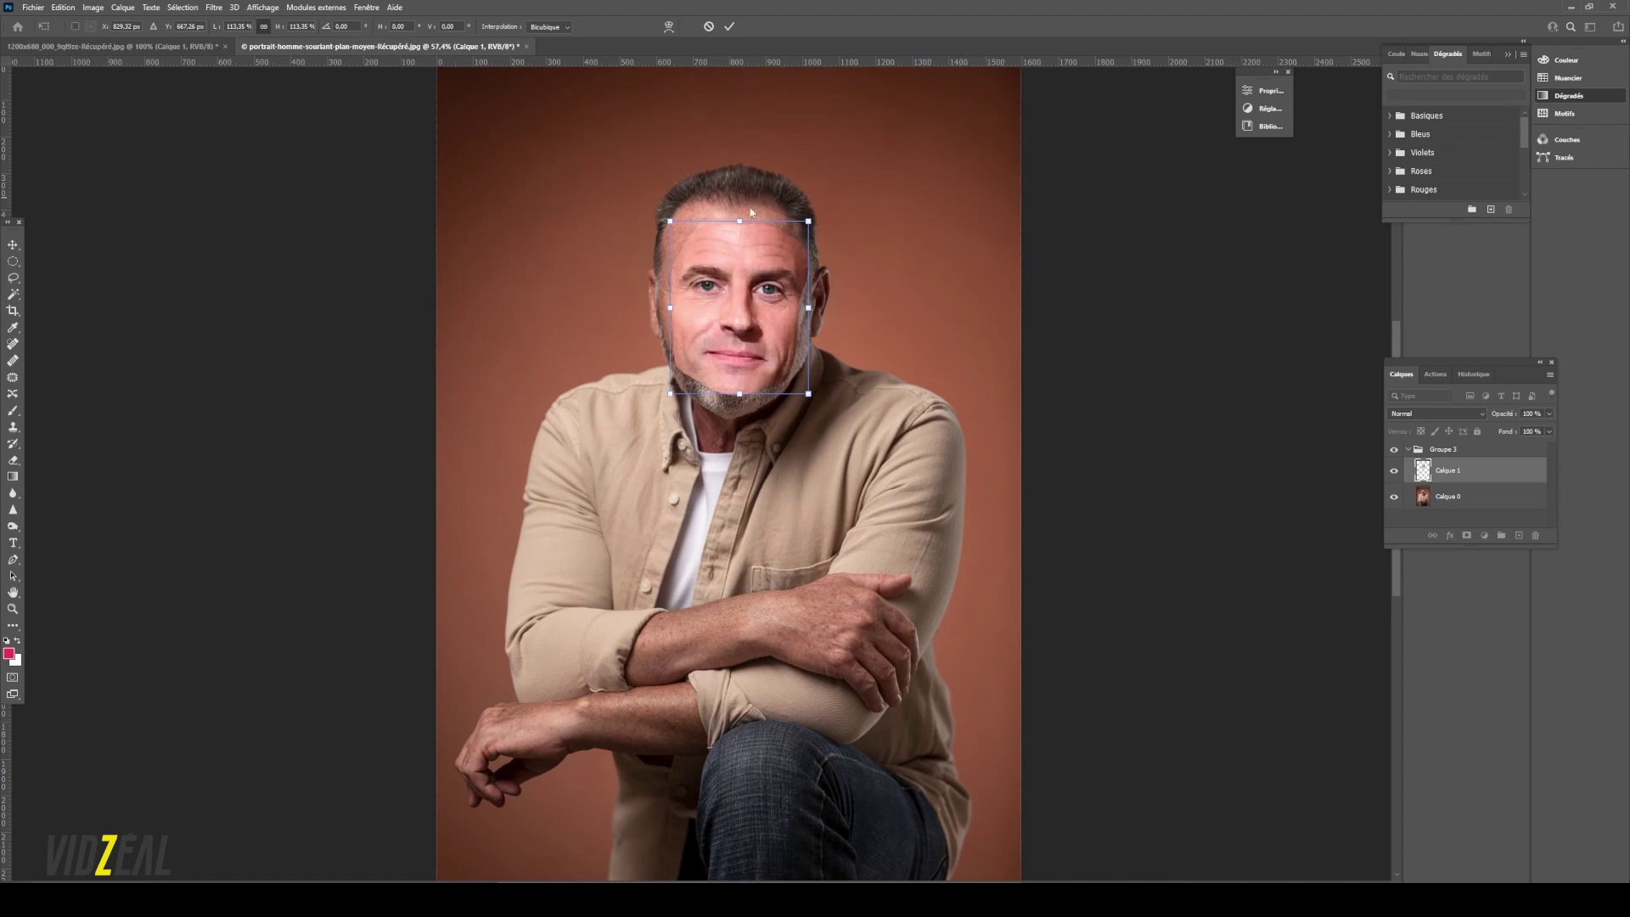
{"action": "right_click", "coordinate": [740, 289]}
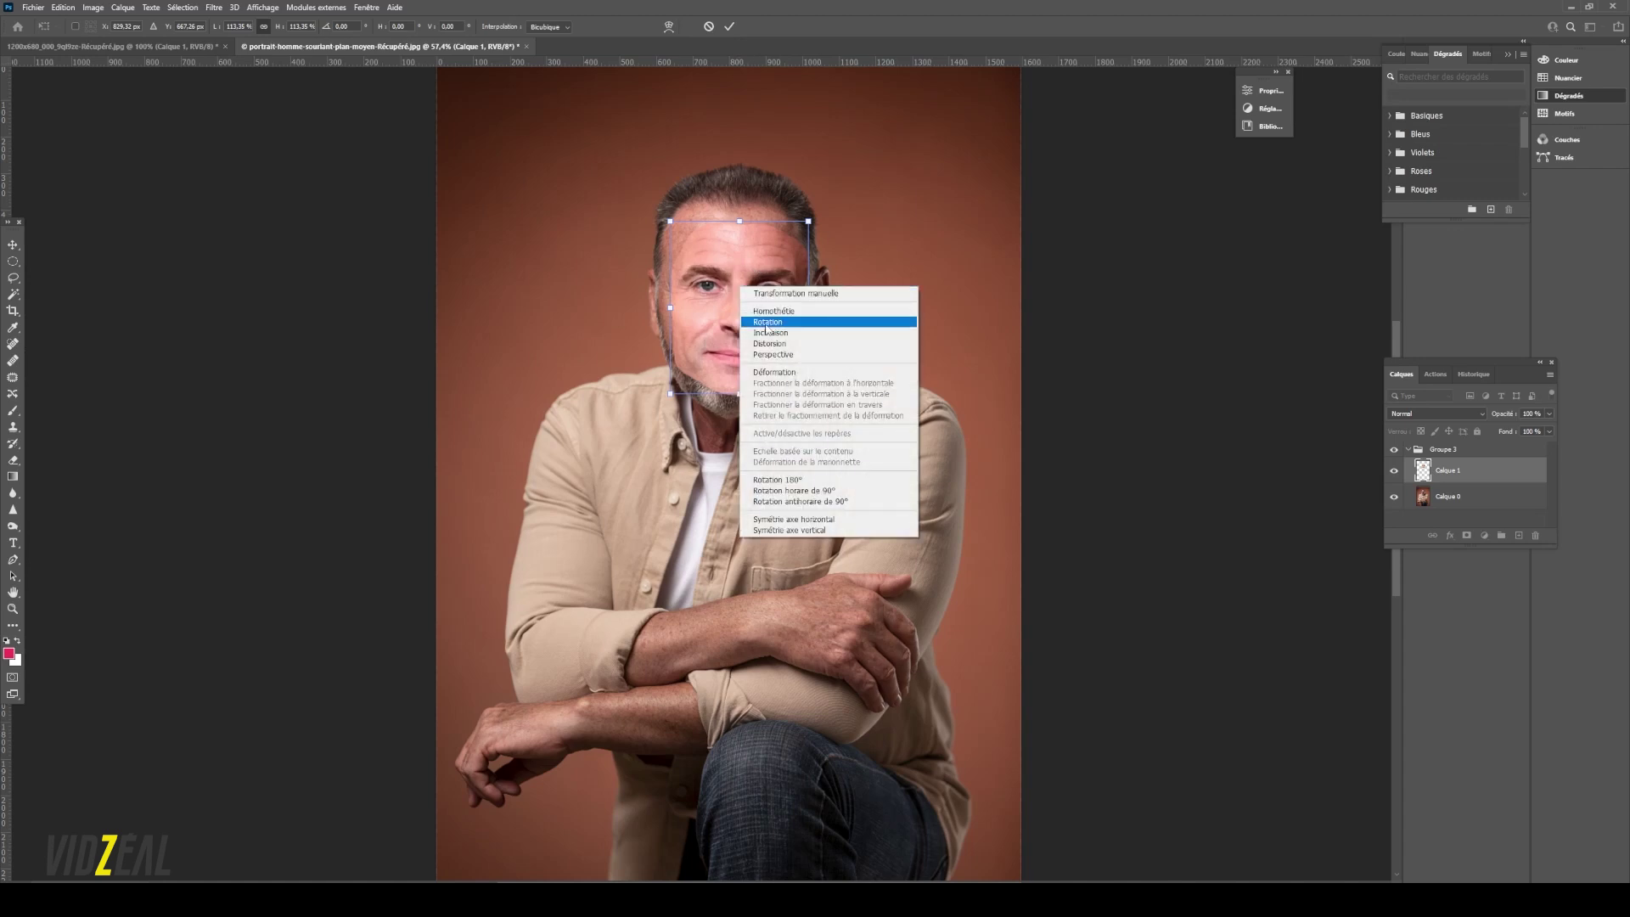
{"action": "left_click", "coordinate": [760, 311]}
{"action": "mouse_move", "coordinate": [826, 216]}
{"action": "left_mouse_down"}
{"action": "mouse_move", "coordinate": [811, 227]}
{"action": "mouse_move", "coordinate": [810, 209]}
{"action": "left_mouse_up"}
{"action": "left_click_drag", "start_coordinate": [782, 291], "coordinate": [780, 290]}
{"action": "key", "text": "Return"}
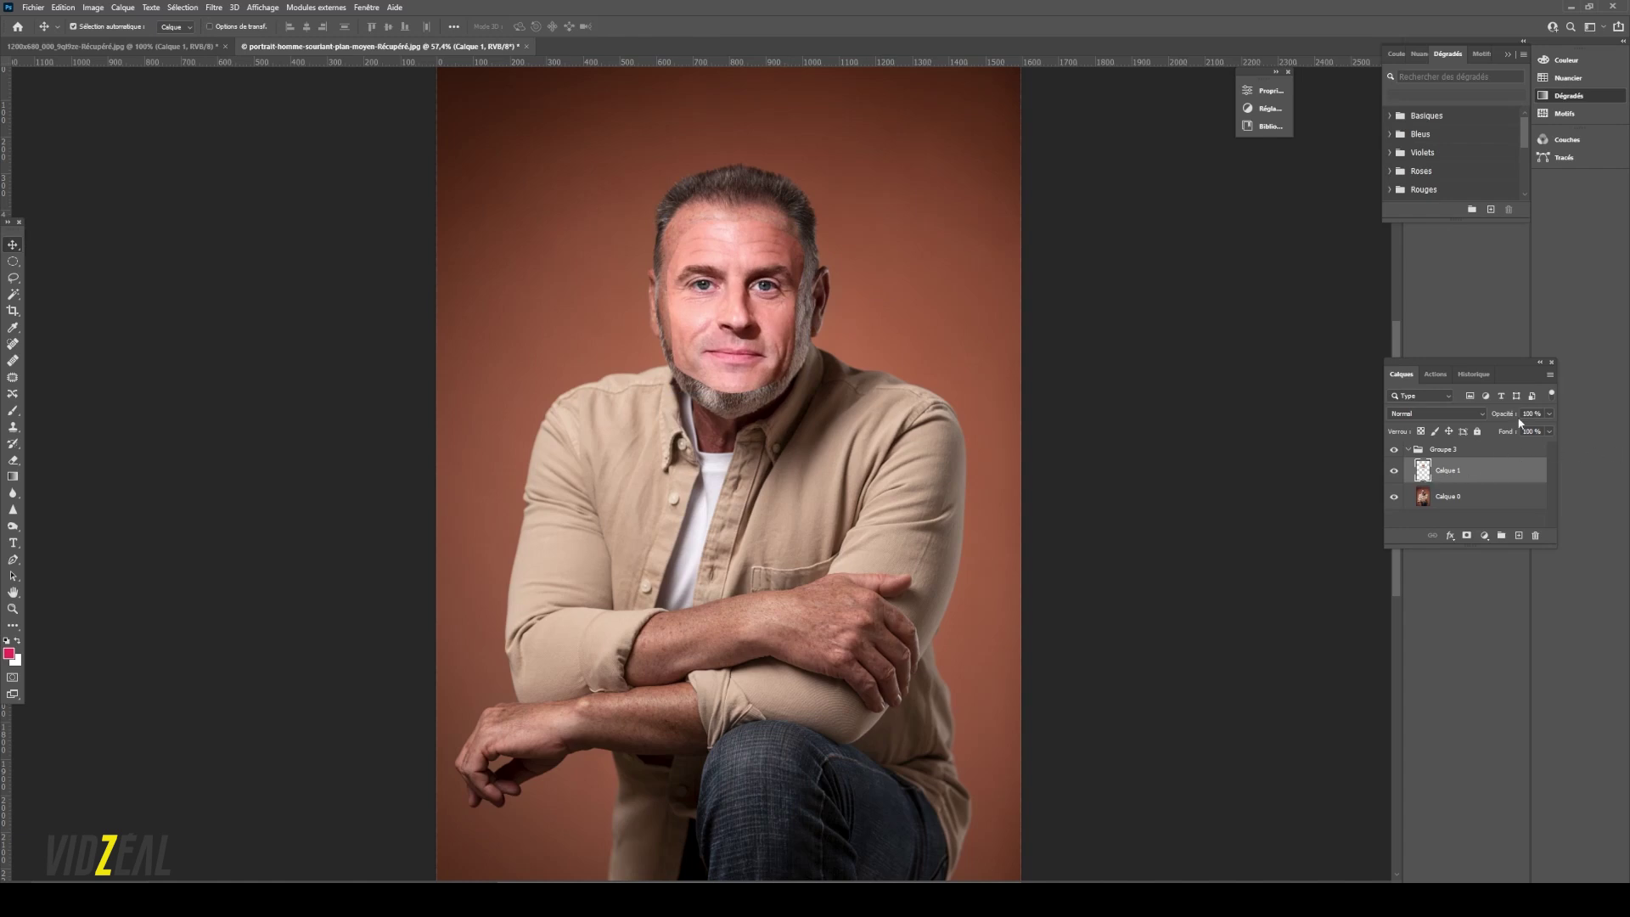
- Lower the face layer's opacity to 33 % to check its alignment with the original face, and restore it to 100 %
{"action": "left_click_drag", "start_coordinate": [1550, 415], "coordinate": [1510, 431]}
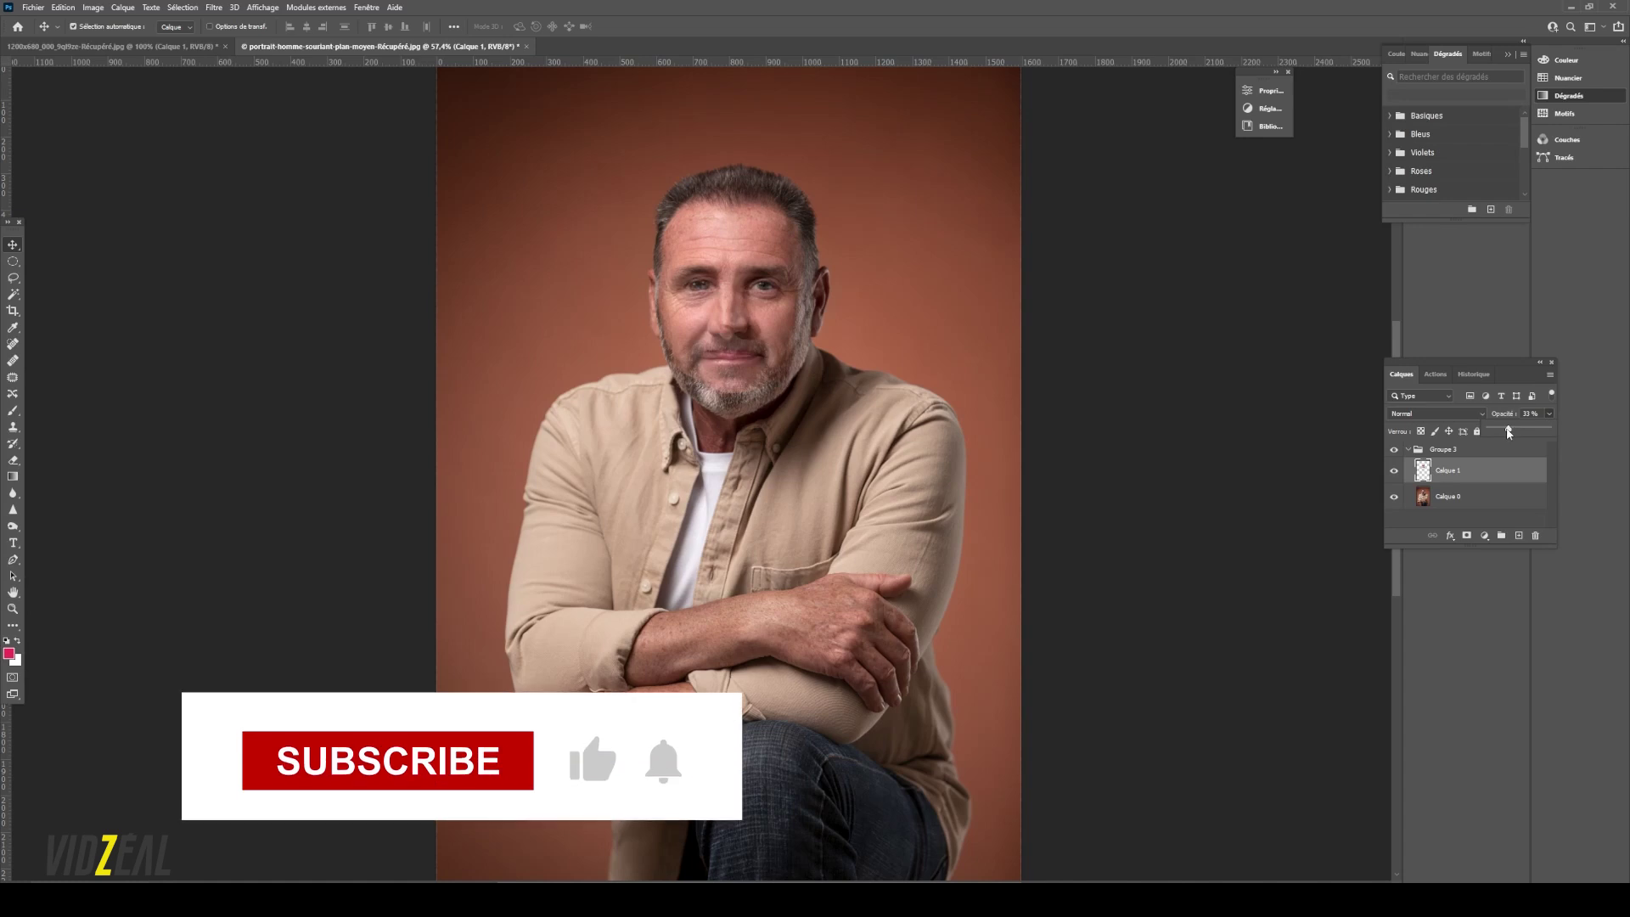
{"action": "left_click", "coordinate": [1547, 428]}
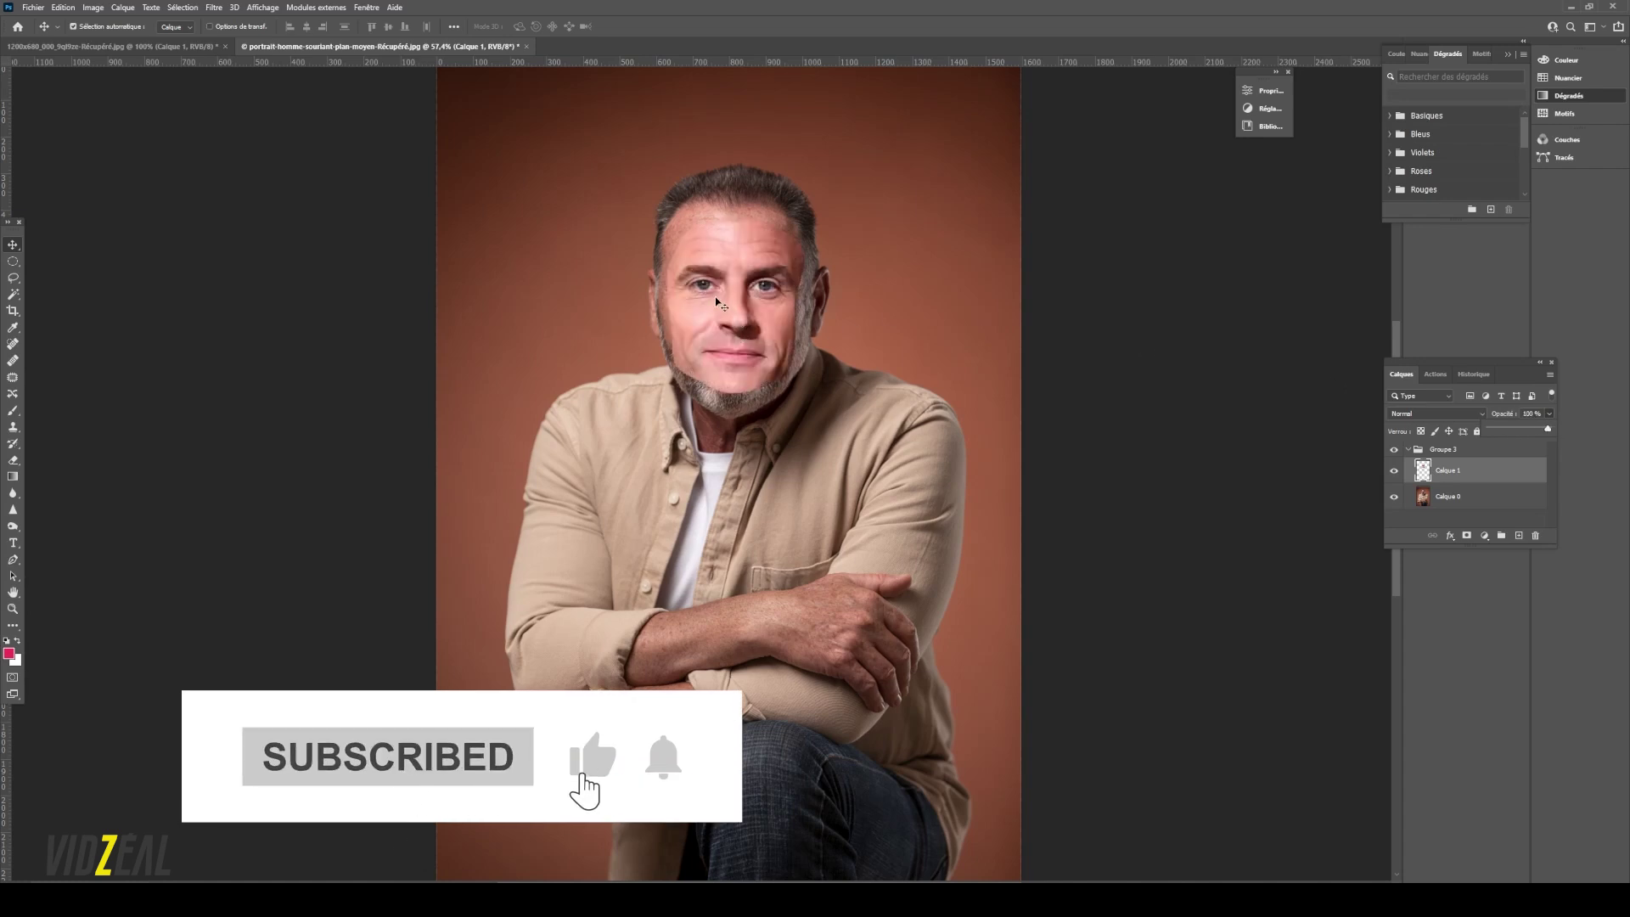
- Try softening the pasted face's edge along the beard and temple with a 75 px Eraser at 0 % hardness
{"action": "left_click", "coordinate": [13, 607]}
{"action": "left_click_drag", "start_coordinate": [760, 312], "coordinate": [880, 252]}
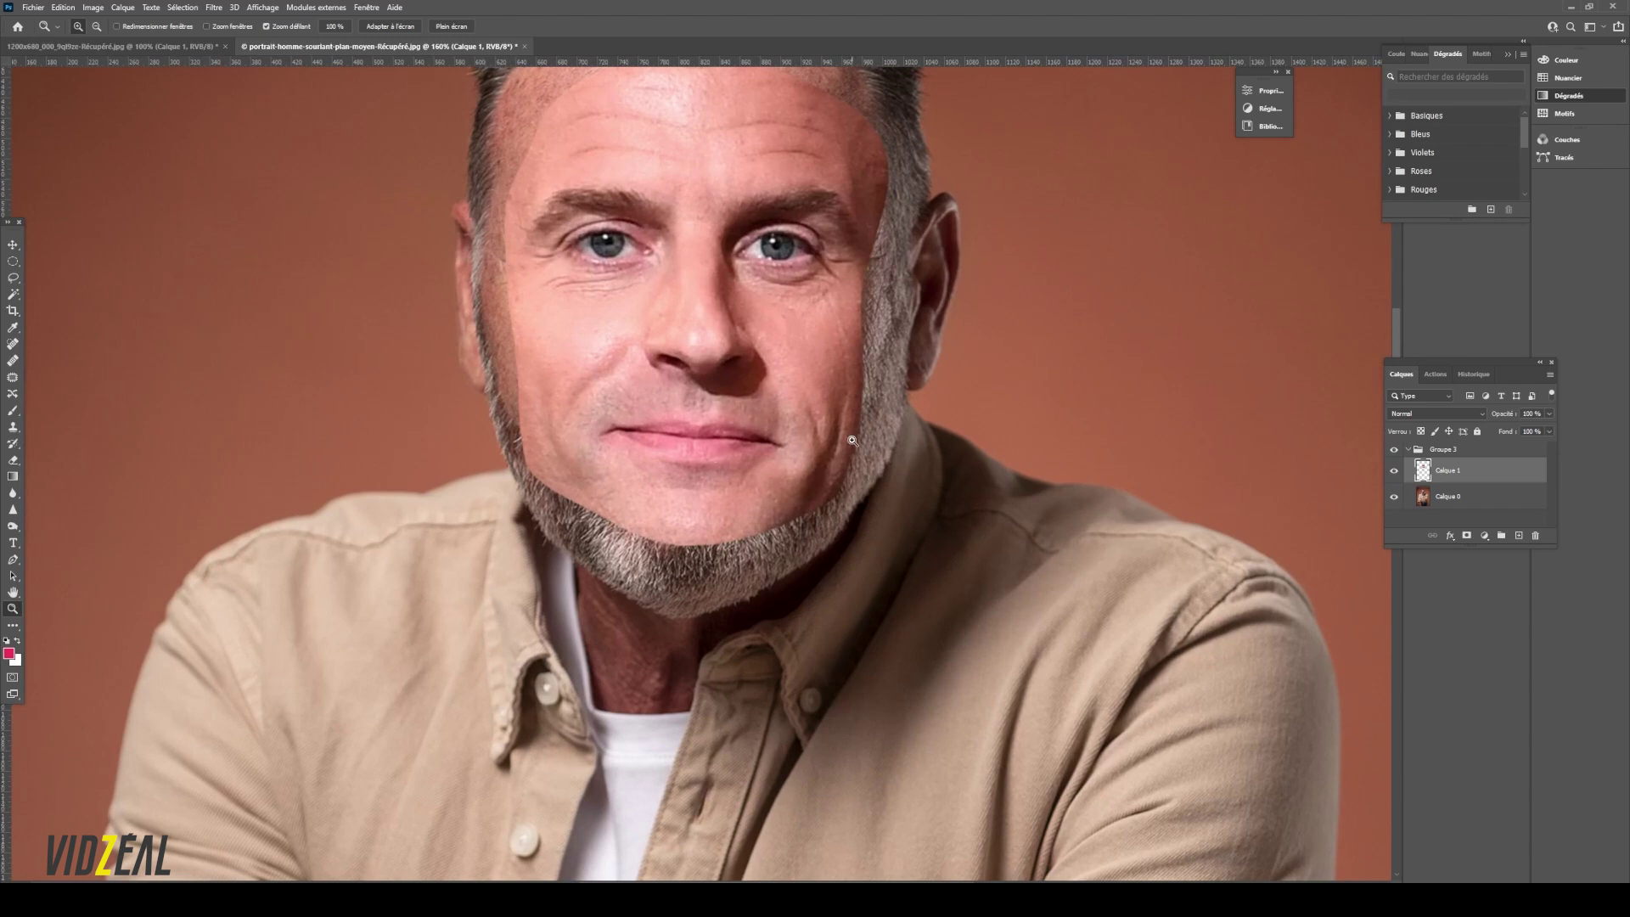
{"action": "key", "text": "ctrl+0"}
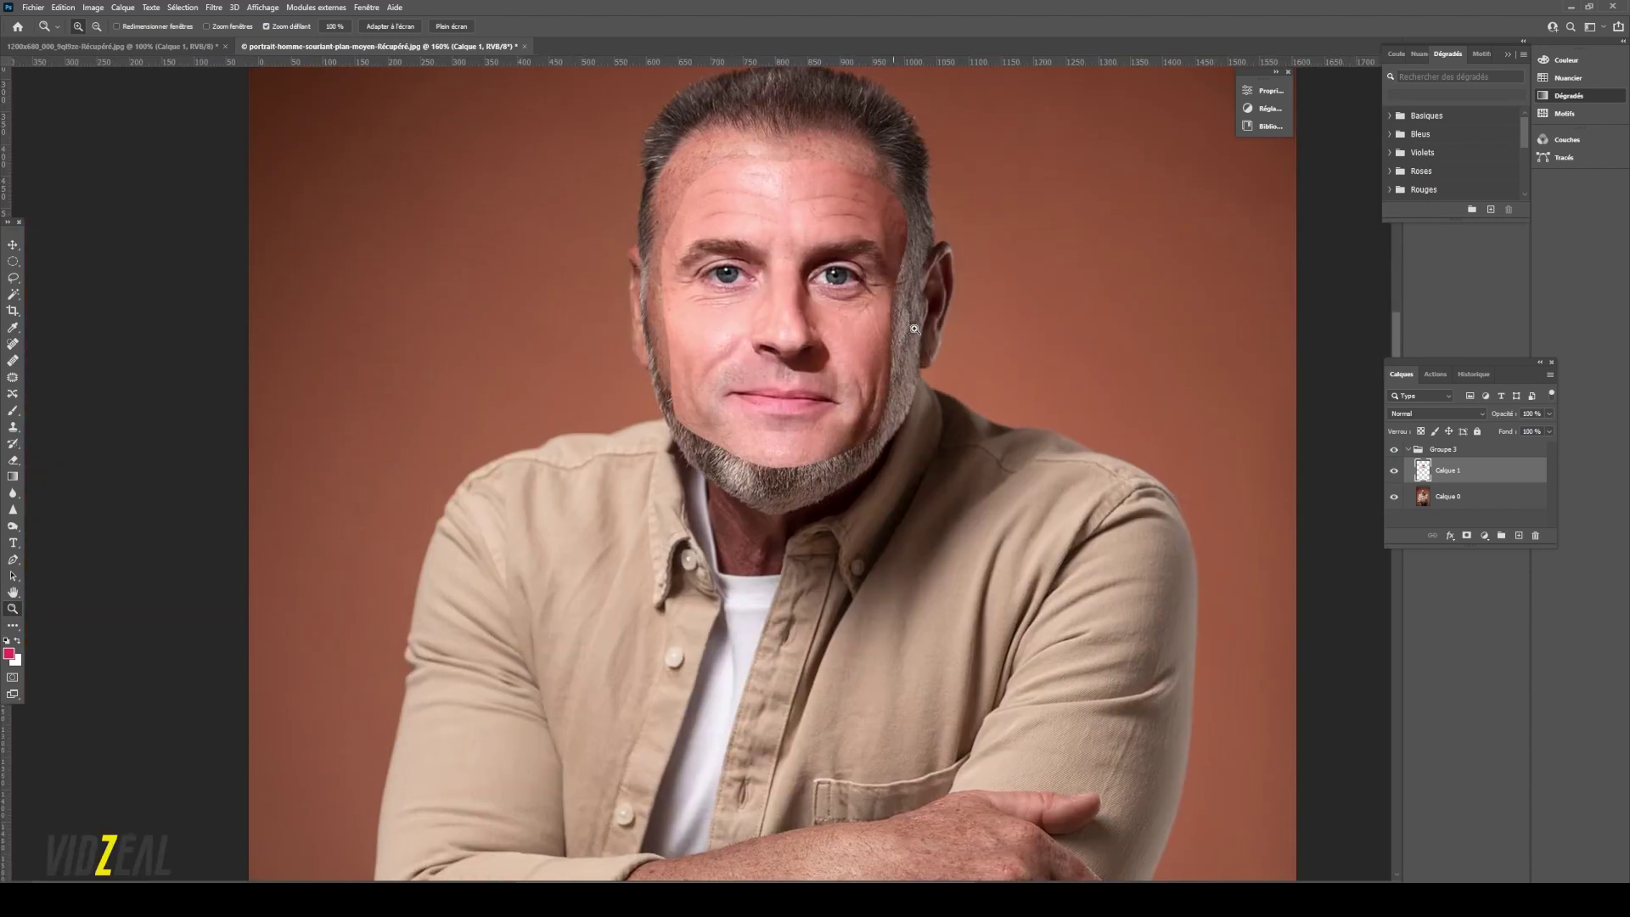
{"action": "scroll", "coordinate": [1005, 345], "scroll_direction": "up", "scroll_amount": 2}
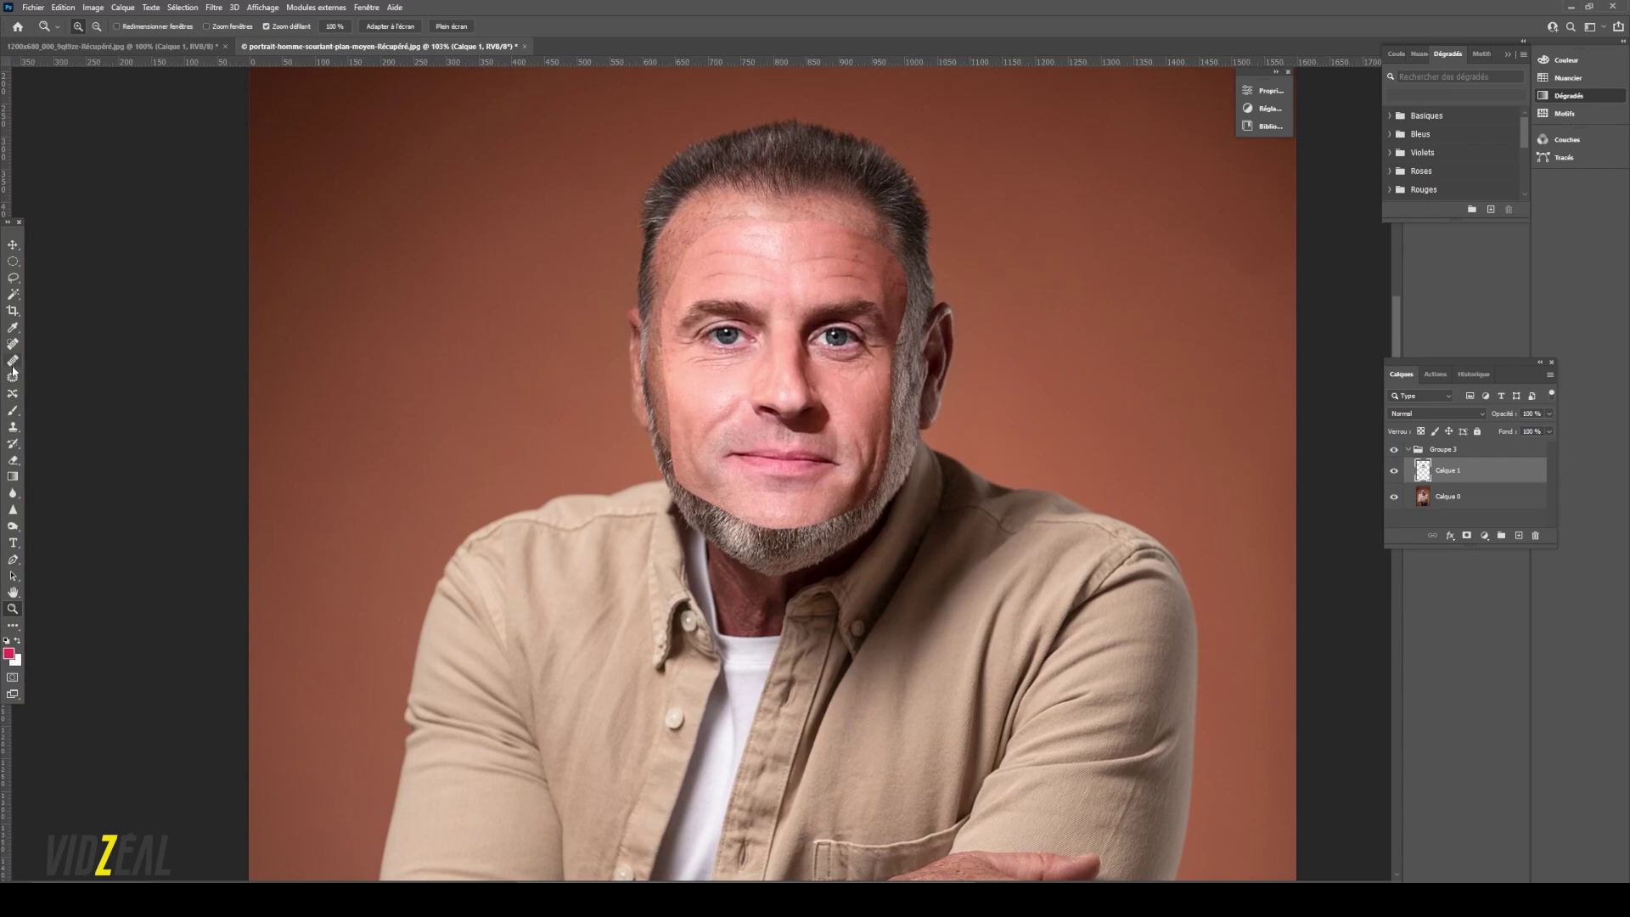
{"action": "left_click", "coordinate": [14, 461]}
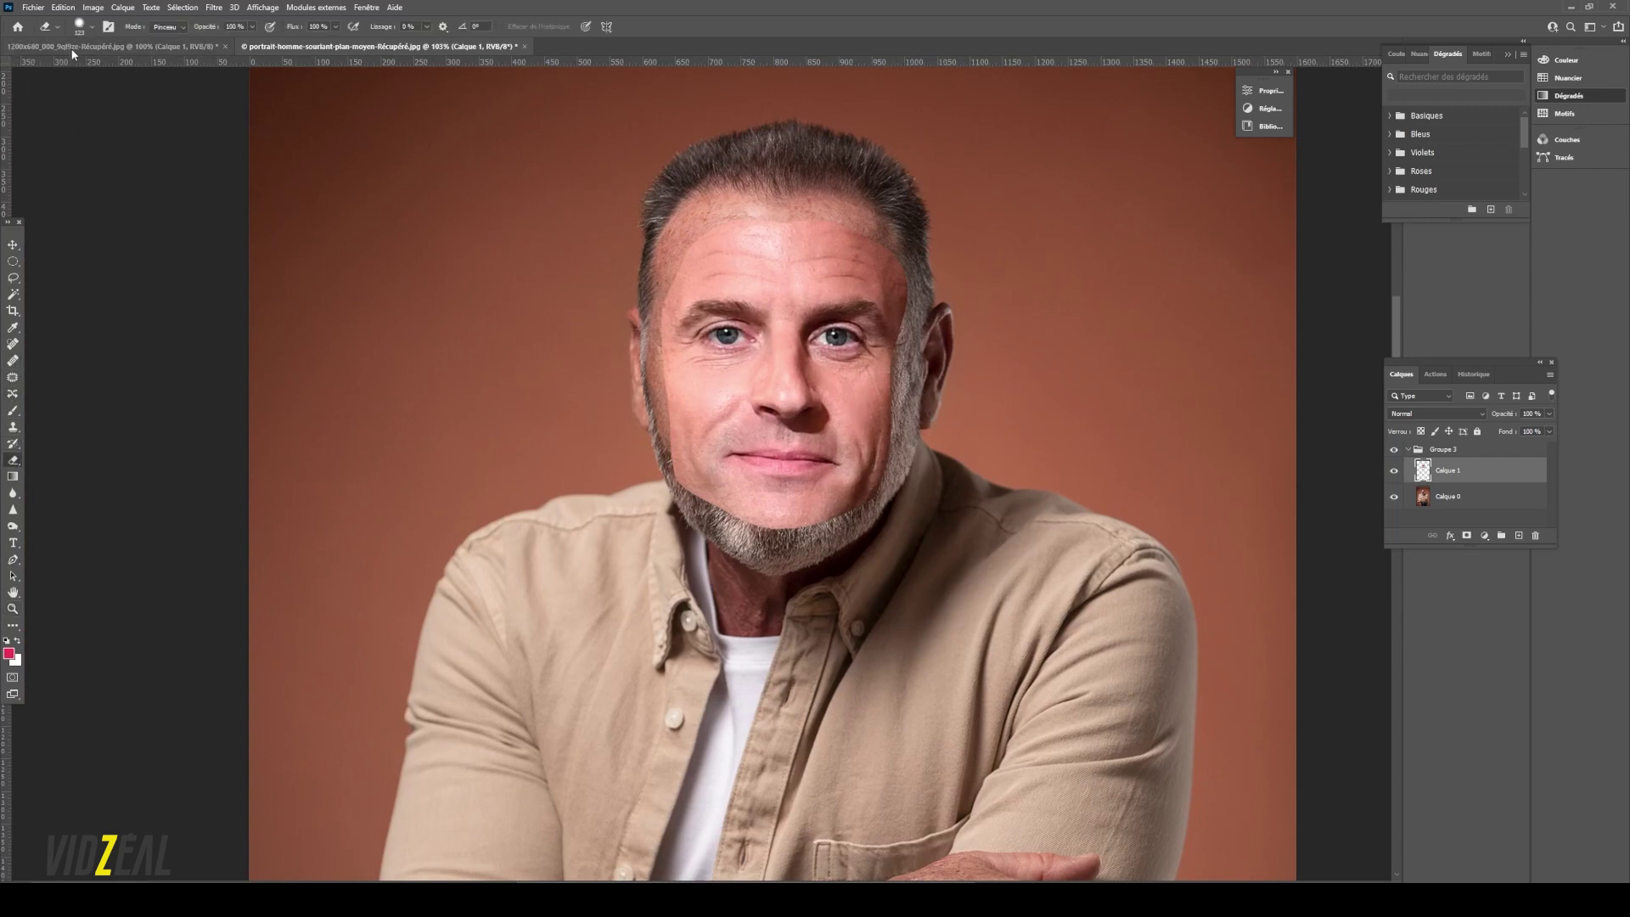
{"action": "left_click", "coordinate": [81, 25]}
{"action": "mouse_move", "coordinate": [119, 97]}
{"action": "left_mouse_down"}
{"action": "mouse_move", "coordinate": [72, 99]}
{"action": "mouse_move", "coordinate": [104, 68]}
{"action": "left_mouse_up"}
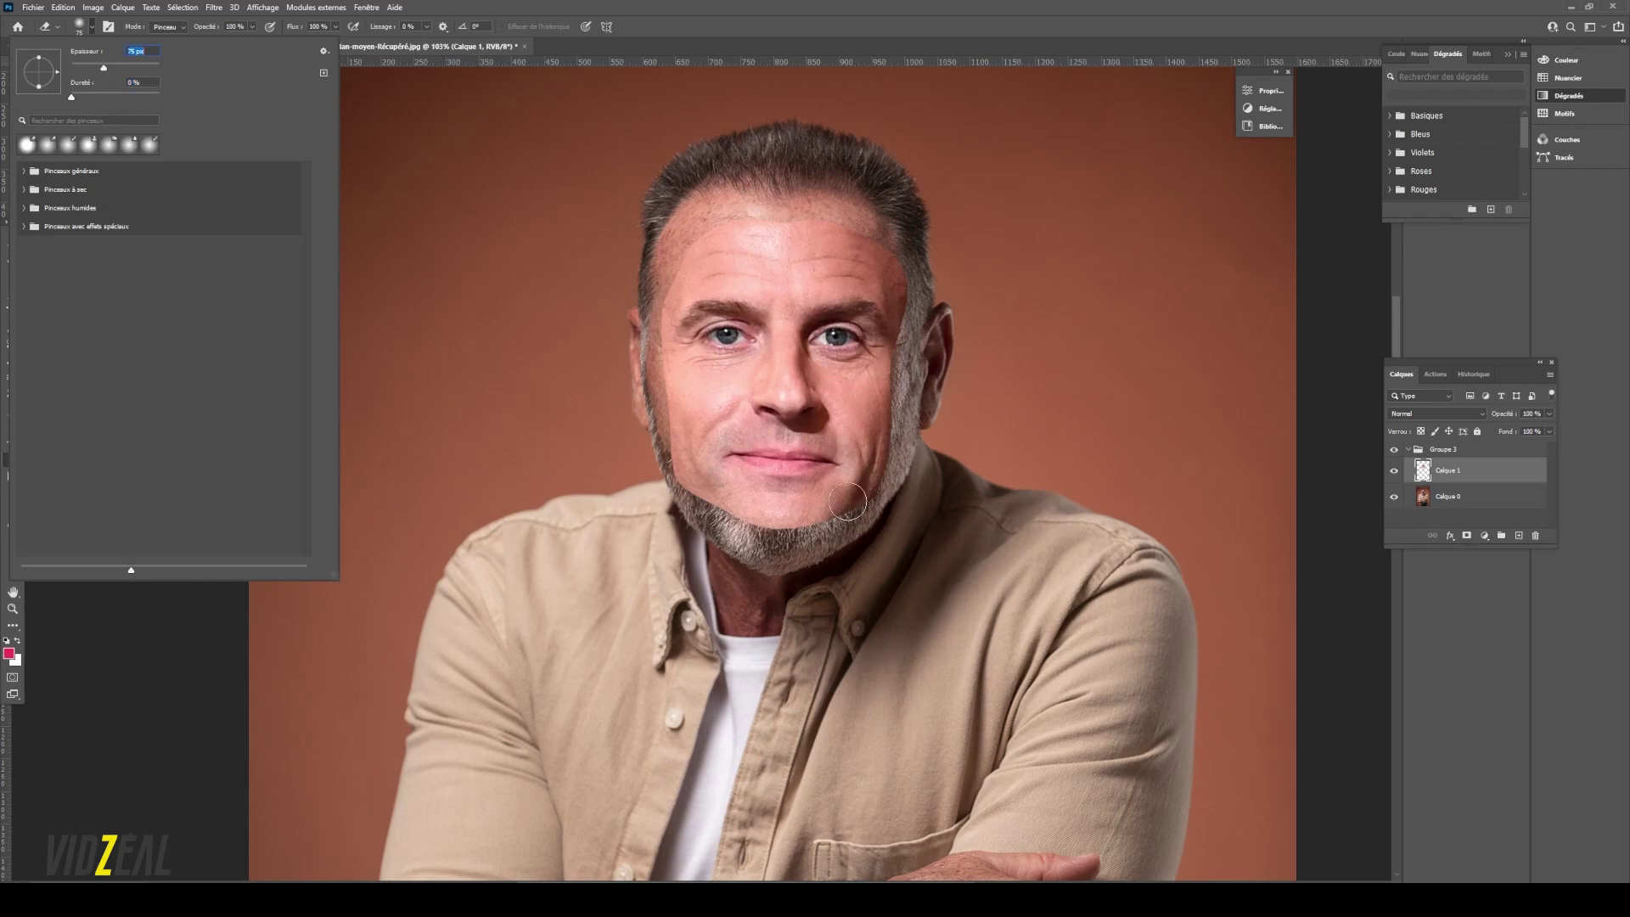
{"action": "left_click", "coordinate": [897, 515]}
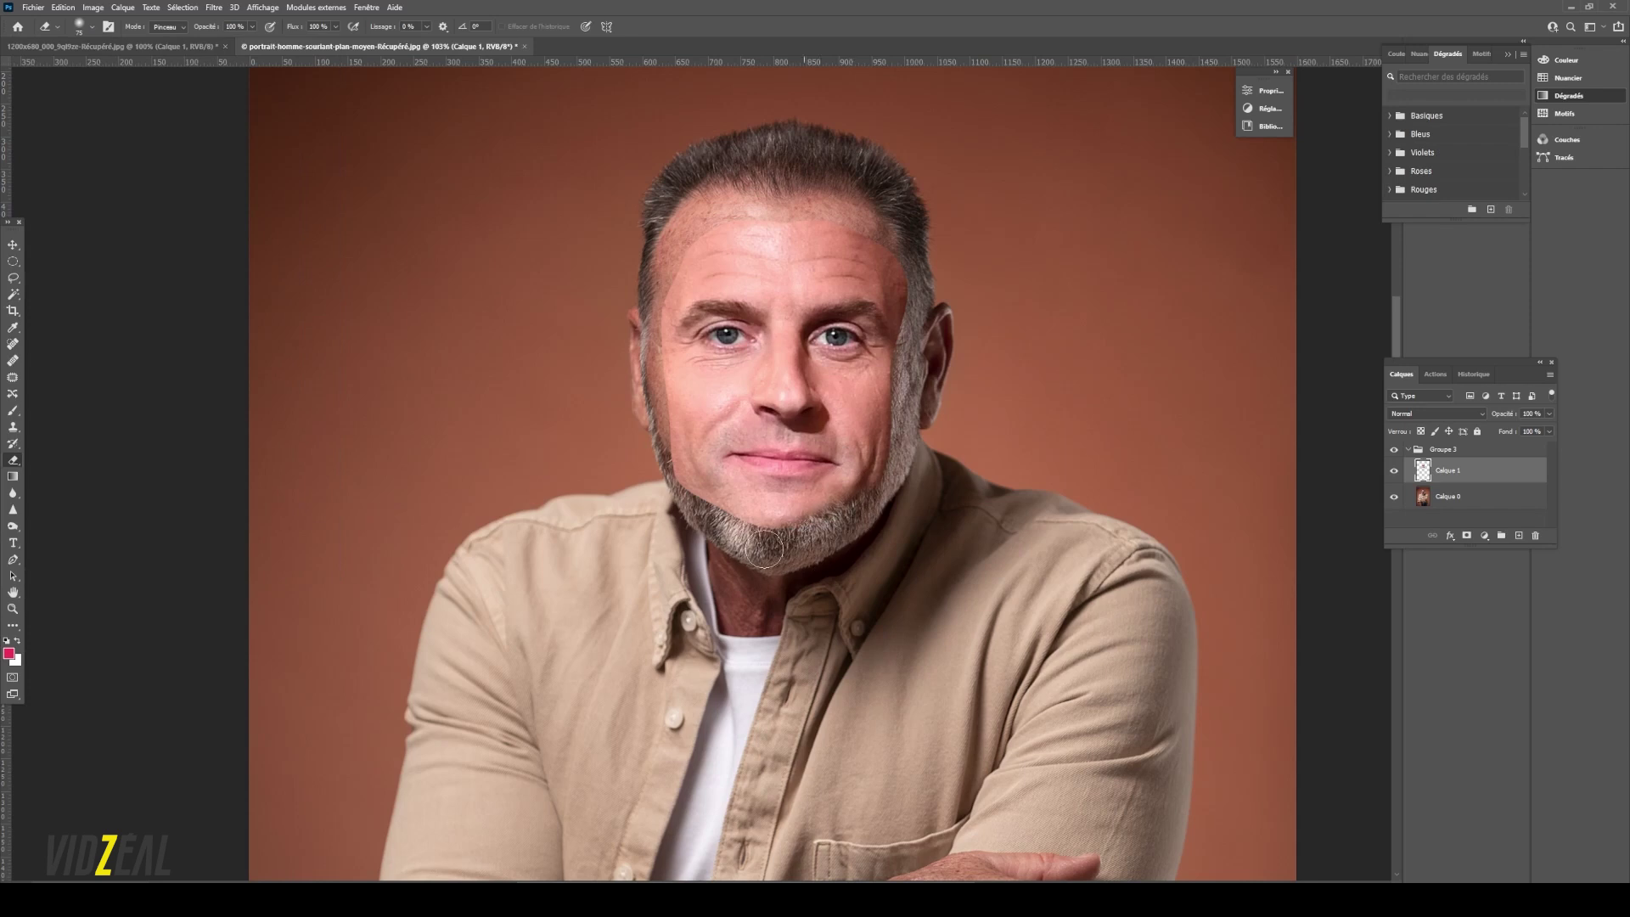
{"action": "left_click_drag", "start_coordinate": [892, 394], "coordinate": [875, 501]}
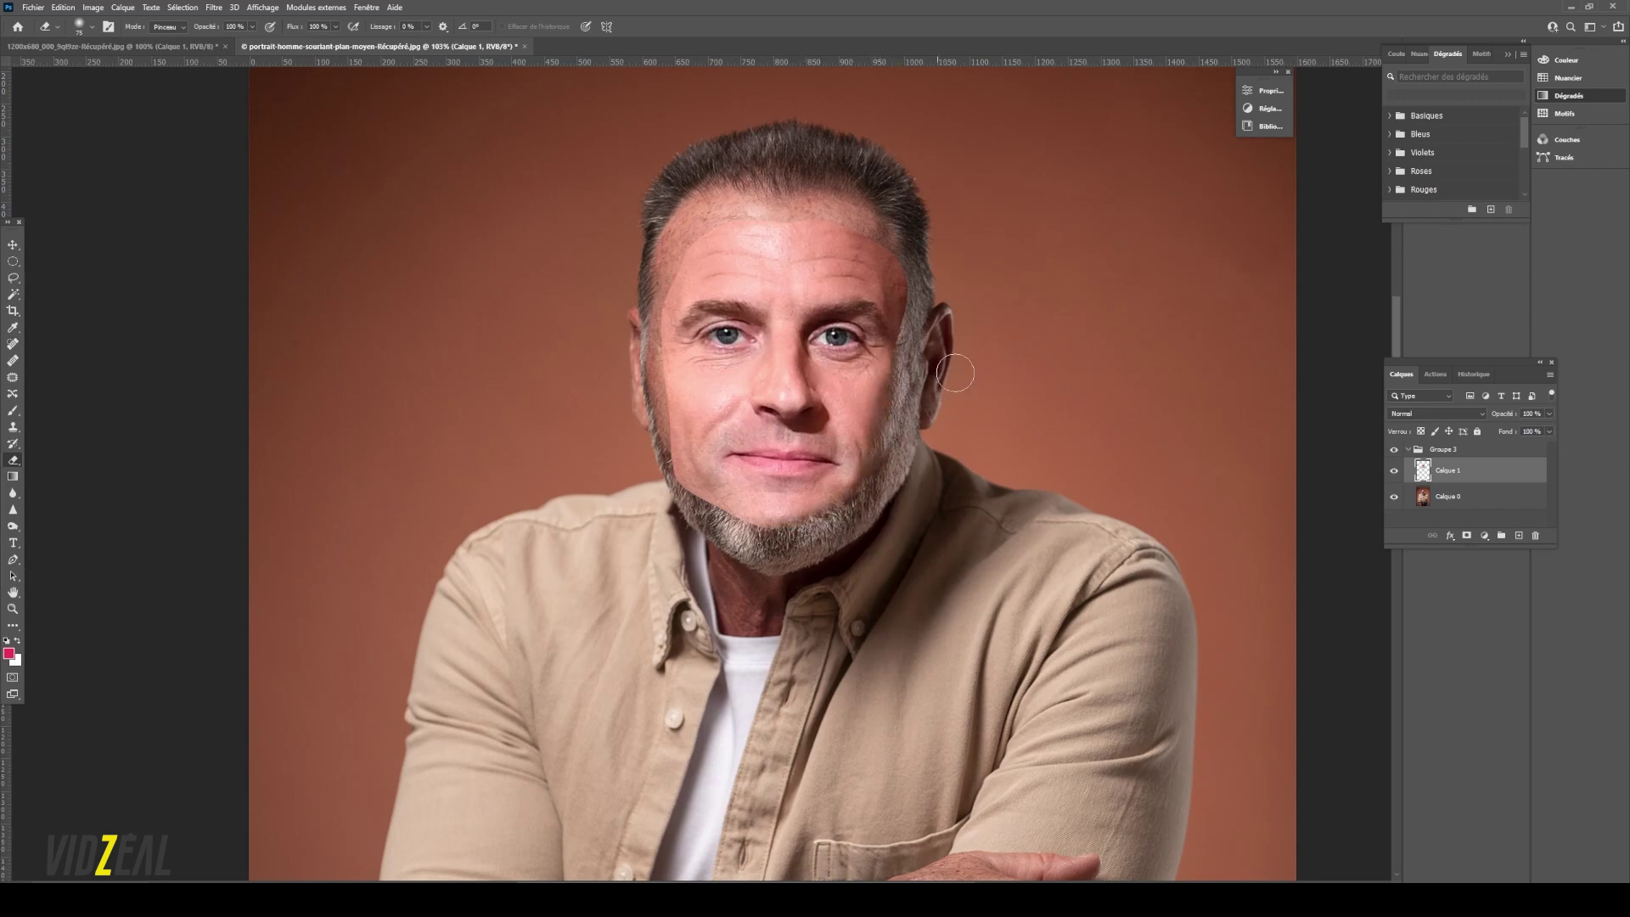
{"action": "left_click_drag", "start_coordinate": [921, 265], "coordinate": [925, 310]}
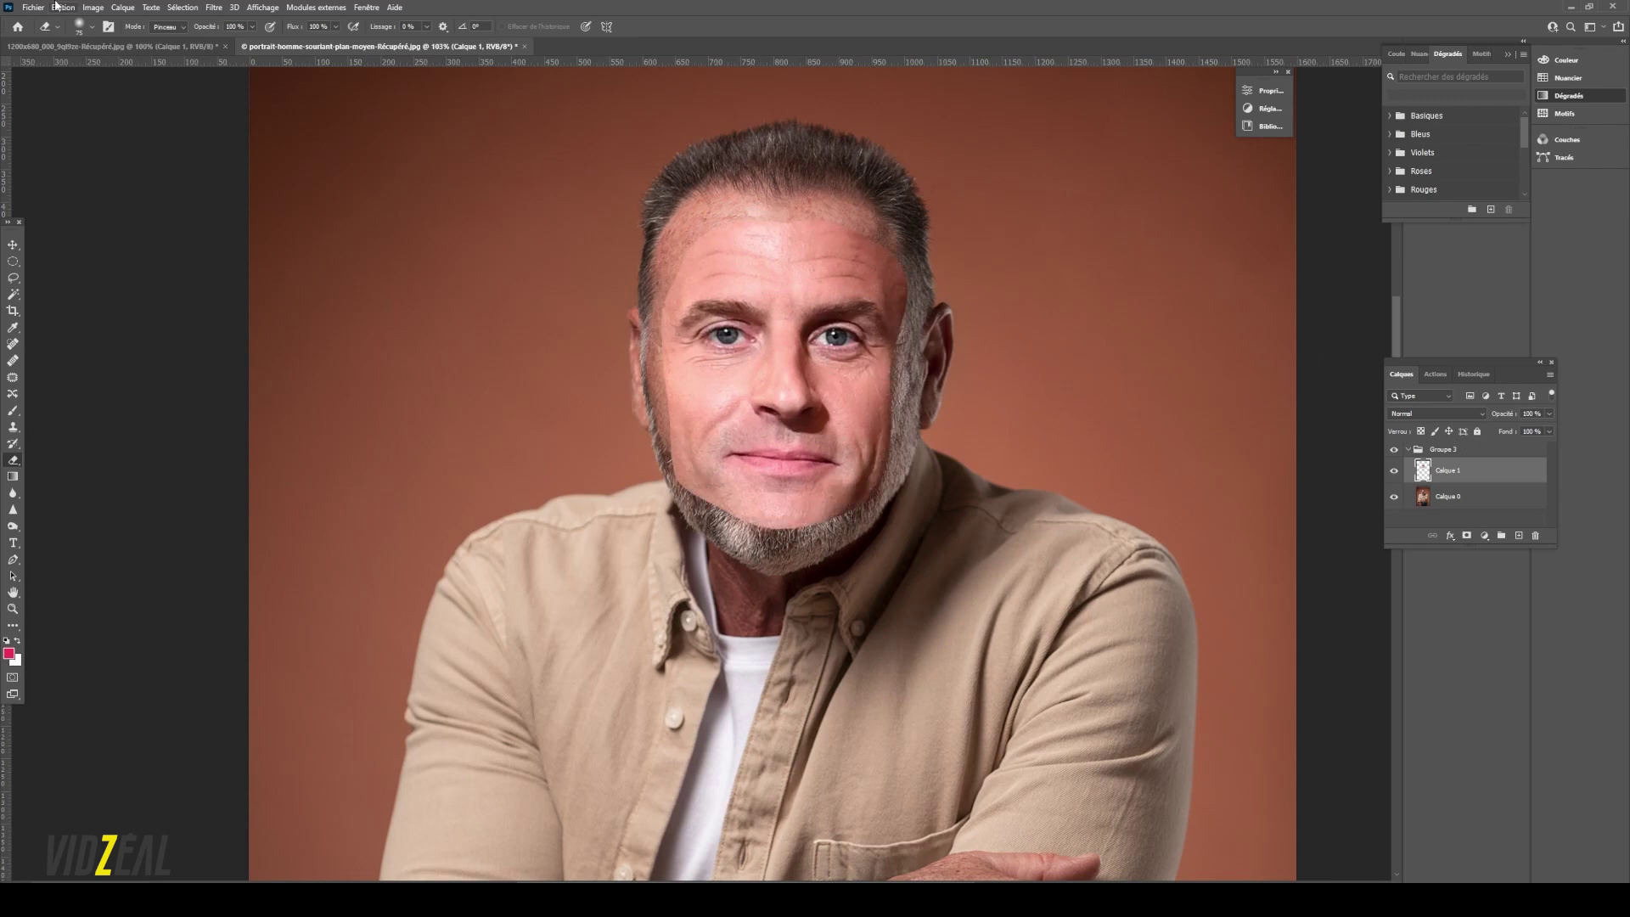
- Set the Eraser hardness to 100 % and erase the pasted face's outer edge along the jaw, chin and temple
{"action": "left_click", "coordinate": [77, 28]}
{"action": "left_click_drag", "start_coordinate": [97, 95], "coordinate": [165, 98]}
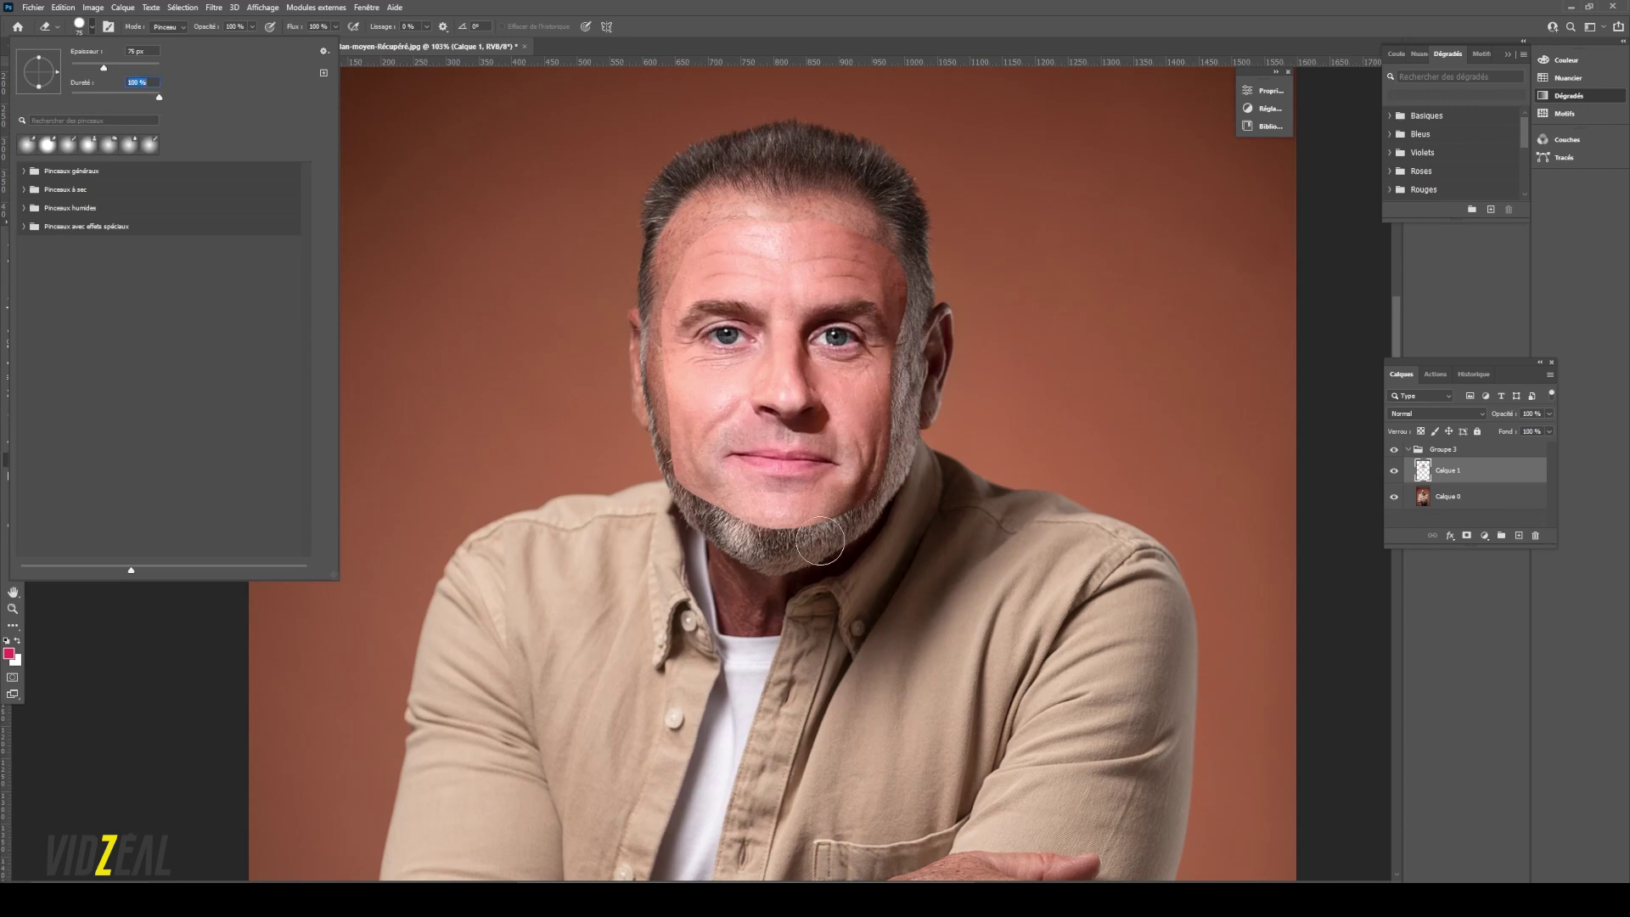
{"action": "left_click", "coordinate": [921, 402]}
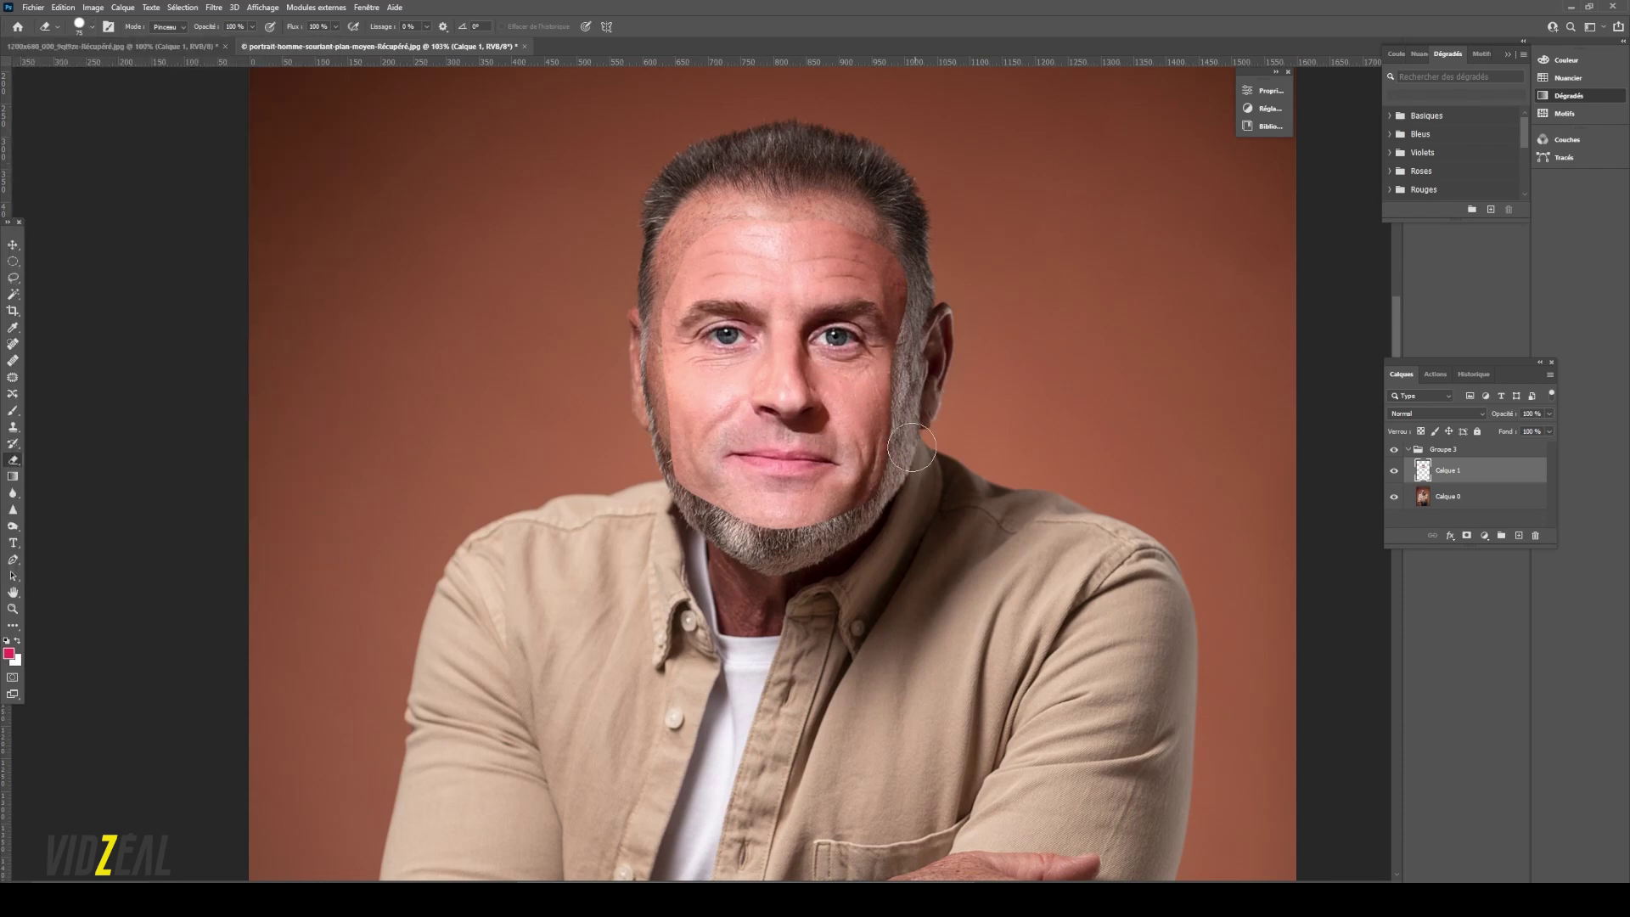
{"action": "mouse_move", "coordinate": [883, 509]}
{"action": "left_mouse_down"}
{"action": "mouse_move", "coordinate": [750, 542]}
{"action": "mouse_move", "coordinate": [779, 520]}
{"action": "mouse_move", "coordinate": [797, 532]}
{"action": "mouse_move", "coordinate": [771, 519]}
{"action": "mouse_move", "coordinate": [847, 531]}
{"action": "mouse_move", "coordinate": [762, 524]}
{"action": "mouse_move", "coordinate": [861, 520]}
{"action": "mouse_move", "coordinate": [889, 501]}
{"action": "mouse_move", "coordinate": [733, 522]}
{"action": "mouse_move", "coordinate": [666, 499]}
{"action": "mouse_move", "coordinate": [637, 456]}
{"action": "mouse_move", "coordinate": [712, 524]}
{"action": "mouse_move", "coordinate": [637, 451]}
{"action": "mouse_move", "coordinate": [679, 491]}
{"action": "mouse_move", "coordinate": [646, 442]}
{"action": "mouse_move", "coordinate": [618, 472]}
{"action": "mouse_move", "coordinate": [790, 536]}
{"action": "mouse_move", "coordinate": [836, 514]}
{"action": "mouse_move", "coordinate": [943, 447]}
{"action": "mouse_move", "coordinate": [945, 413]}
{"action": "mouse_move", "coordinate": [916, 417]}
{"action": "mouse_move", "coordinate": [896, 451]}
{"action": "mouse_move", "coordinate": [936, 348]}
{"action": "mouse_move", "coordinate": [911, 225]}
{"action": "mouse_move", "coordinate": [938, 332]}
{"action": "mouse_move", "coordinate": [919, 245]}
{"action": "mouse_move", "coordinate": [932, 336]}
{"action": "mouse_move", "coordinate": [918, 302]}
{"action": "mouse_move", "coordinate": [921, 339]}
{"action": "left_mouse_up"}
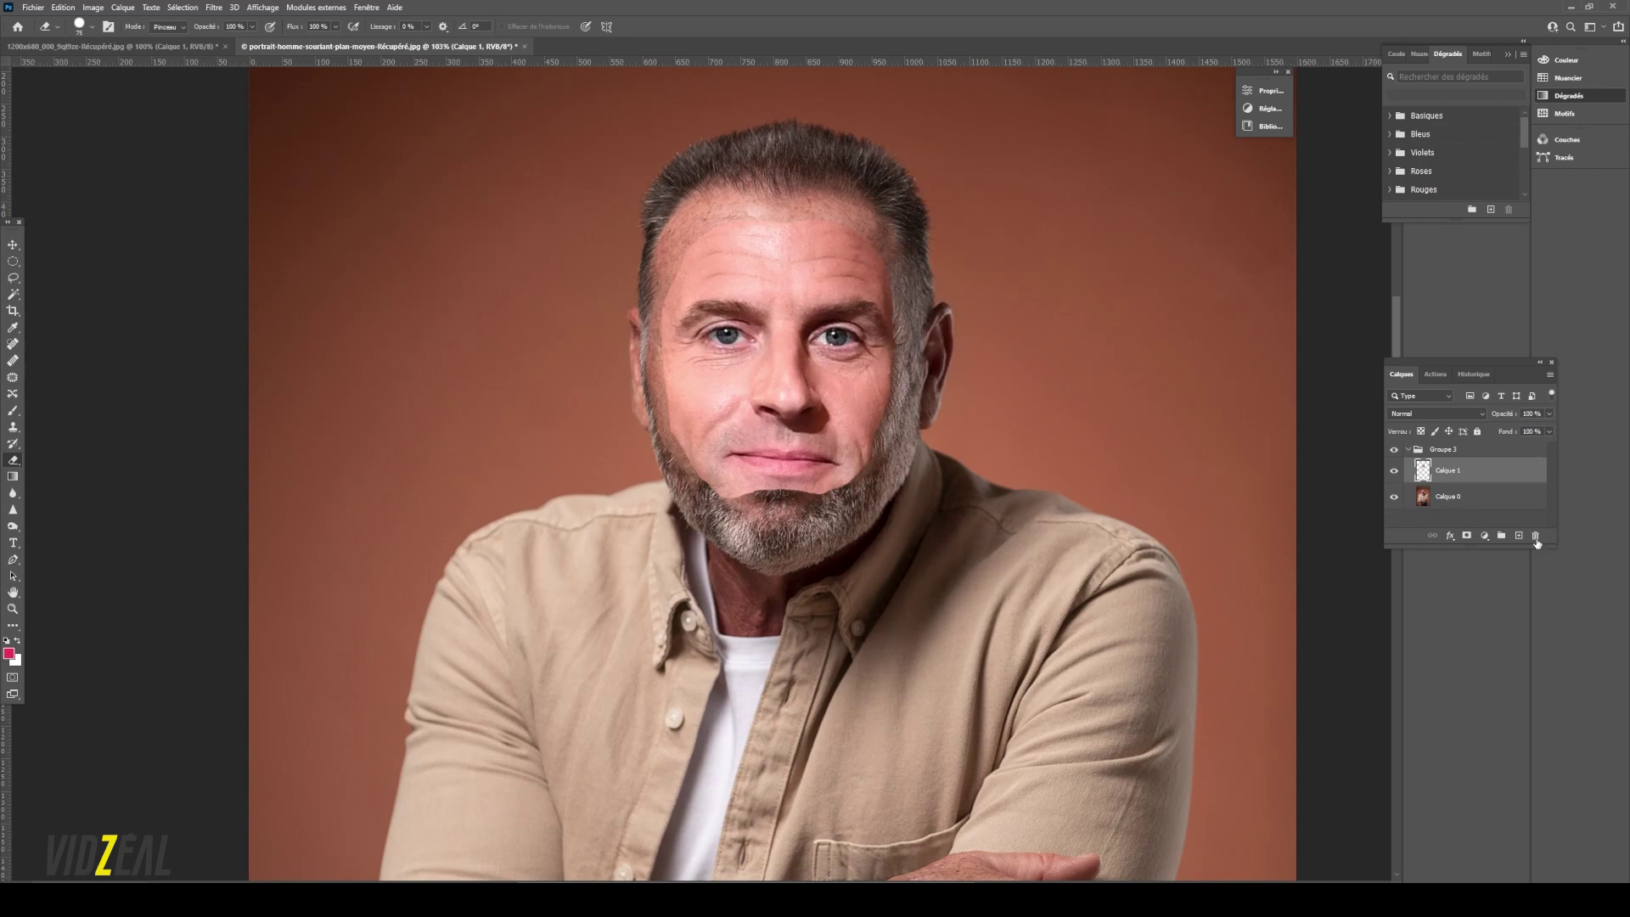
- Load the pasted face layer's pixels as a selection and contract it by 8 pixels
{"action": "right_click", "coordinate": [1429, 476]}
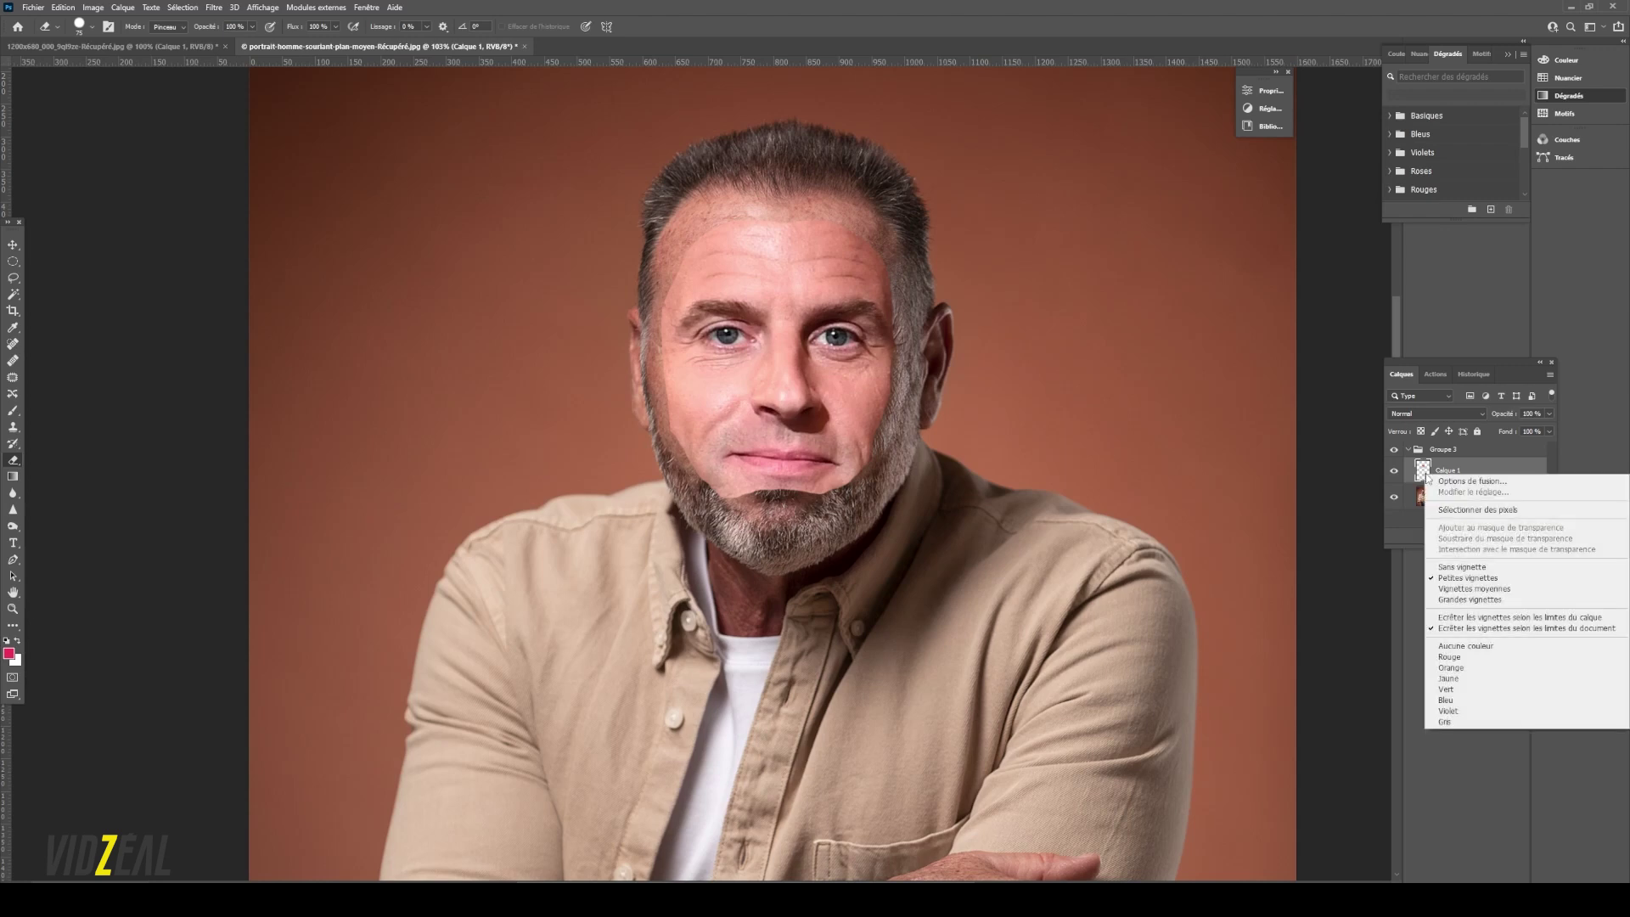
{"action": "left_click", "coordinate": [1451, 509]}
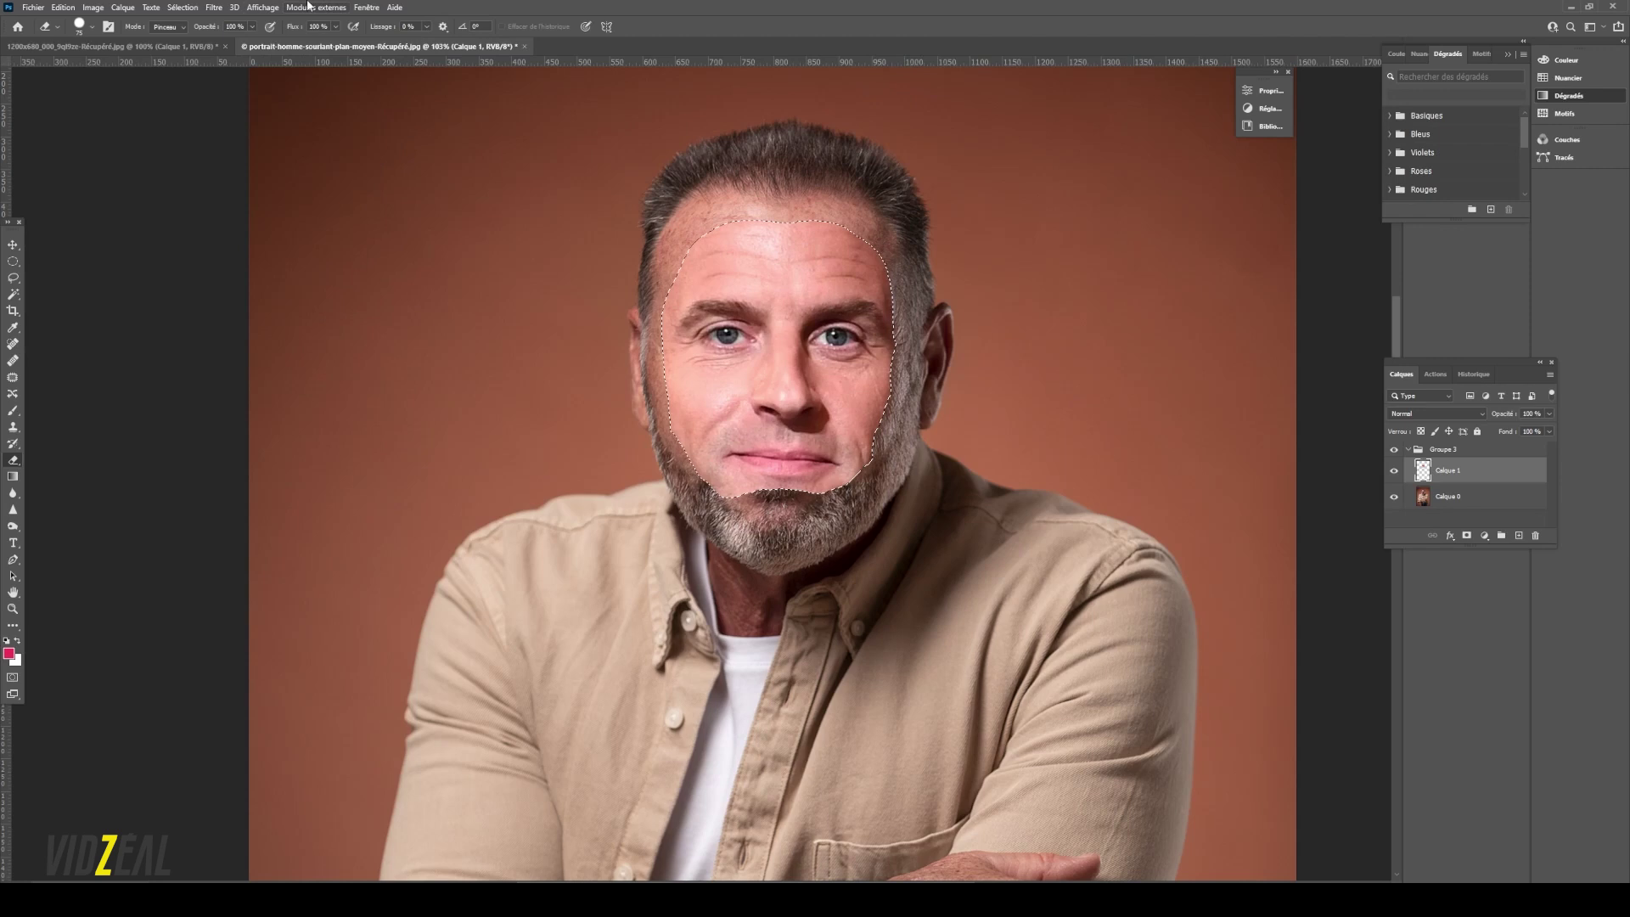
{"action": "left_click", "coordinate": [192, 11]}
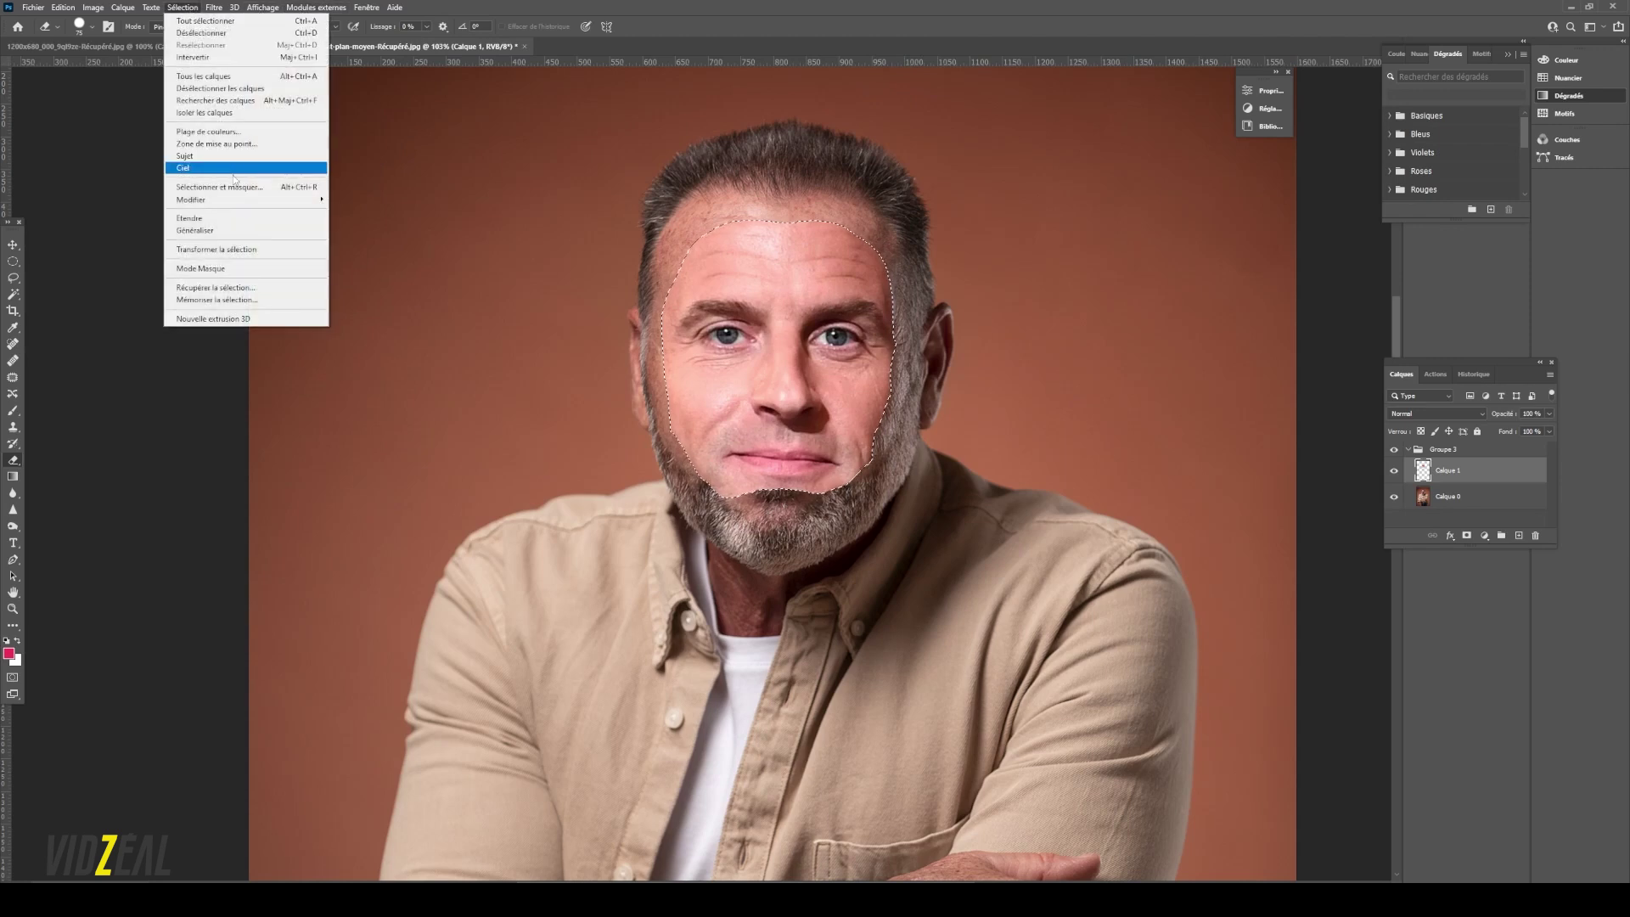
{"action": "mouse_move", "coordinate": [242, 208]}
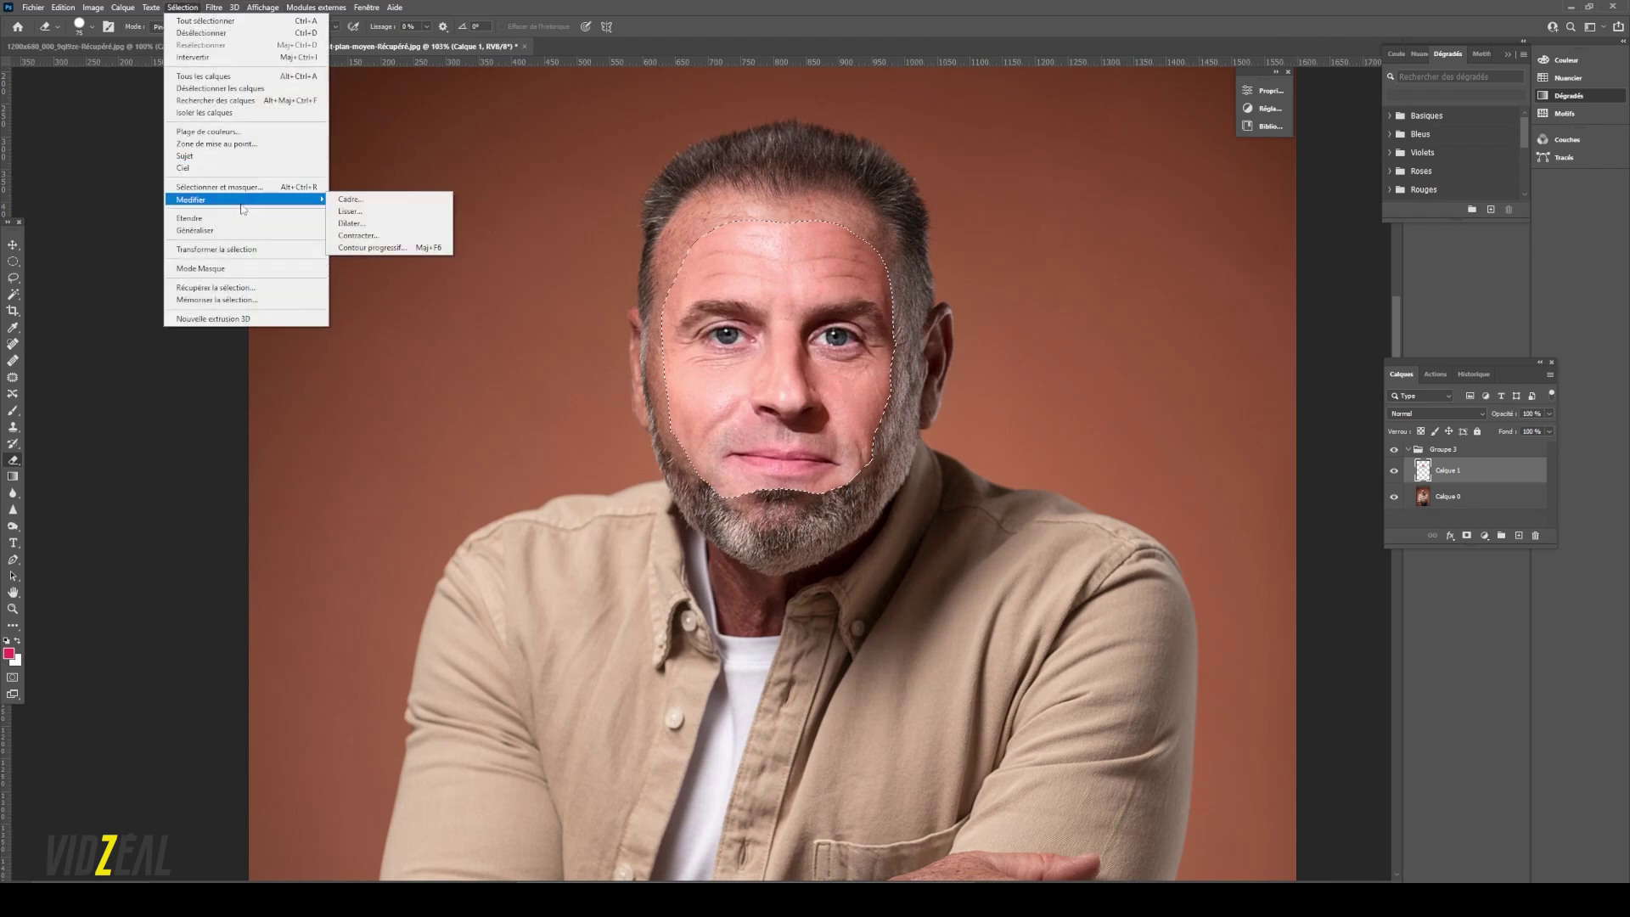
{"action": "left_click", "coordinate": [402, 238]}
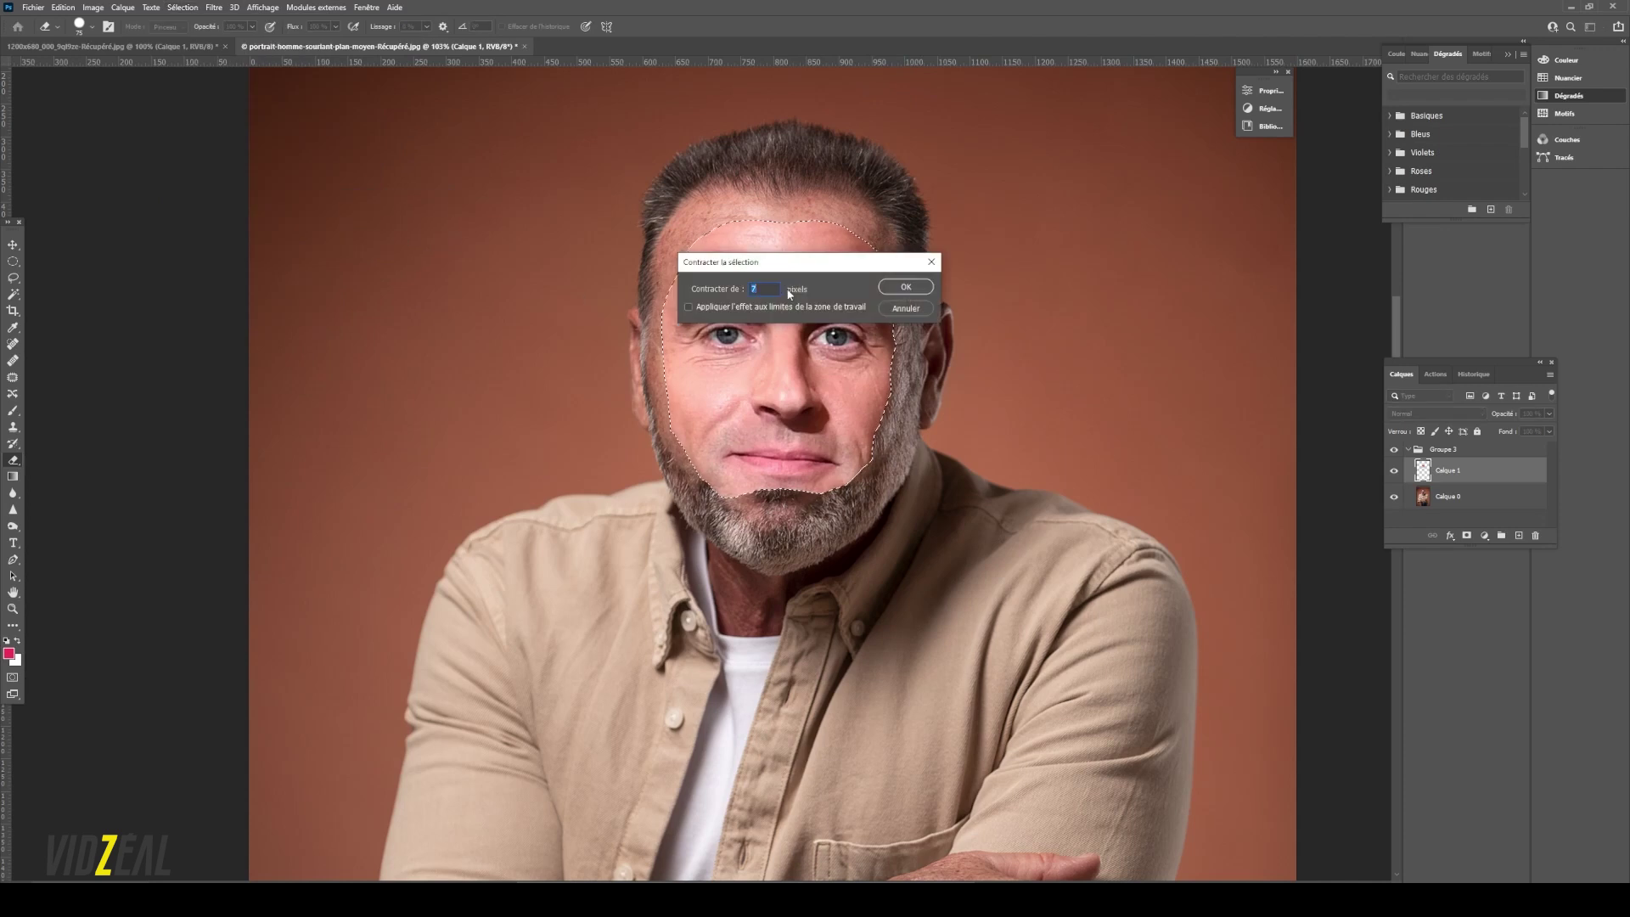
{"action": "type", "text": "8"}
{"action": "left_click", "coordinate": [905, 288]}
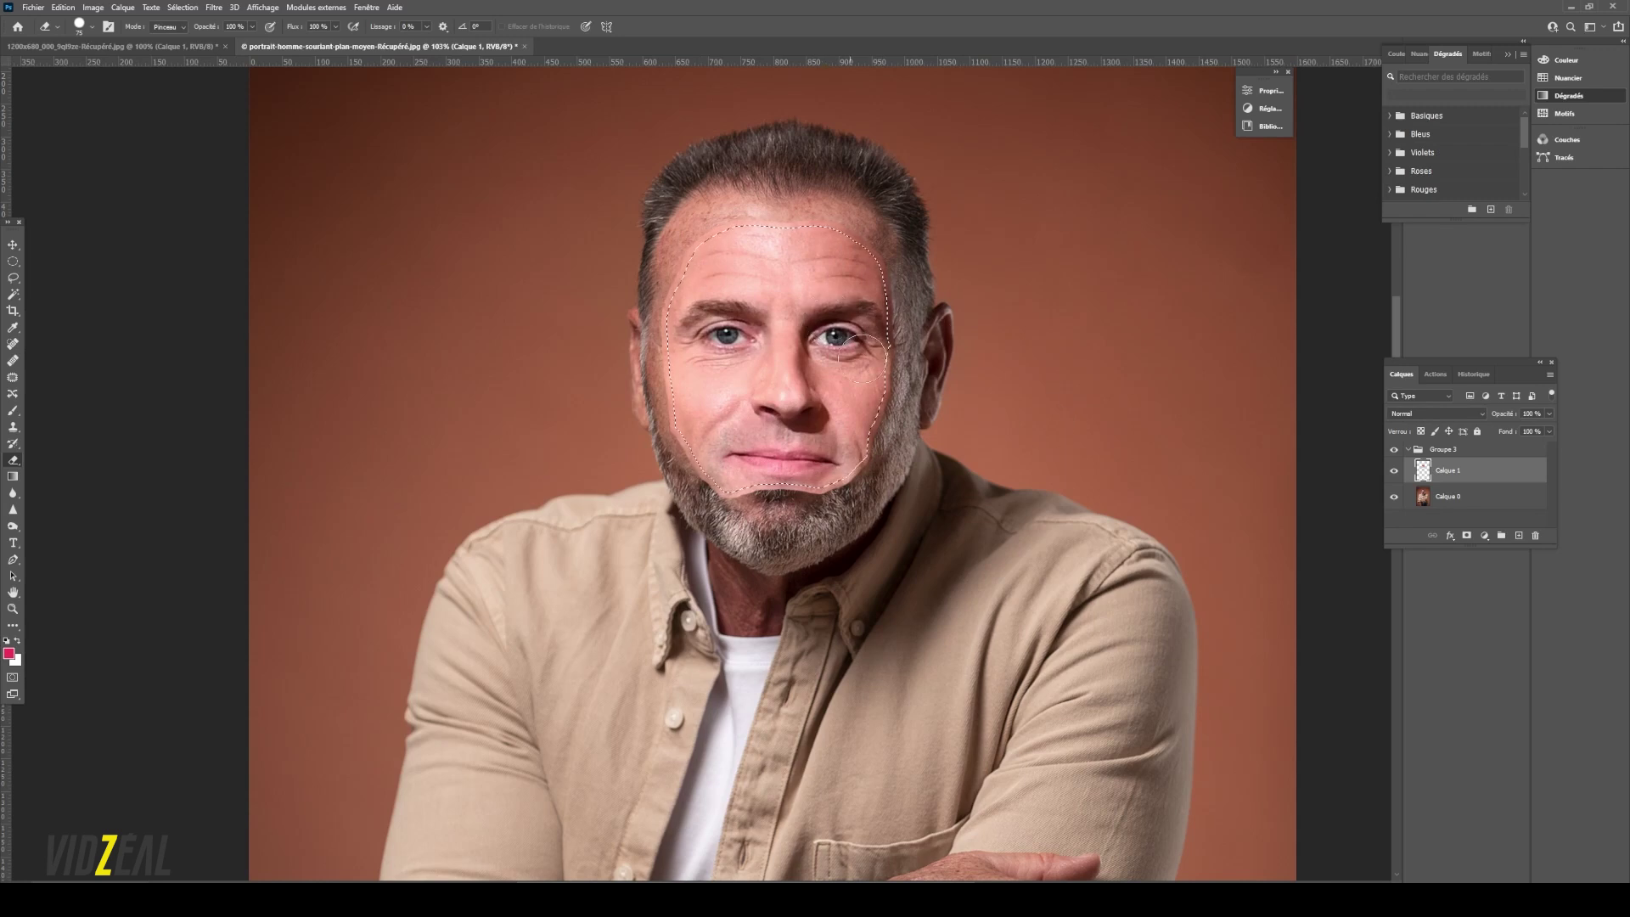
- Delete the selected face area from the portrait layer Calque 0, check the hole with Calque 1 hidden, and show Calque 1 again
{"action": "left_click", "coordinate": [1454, 500]}
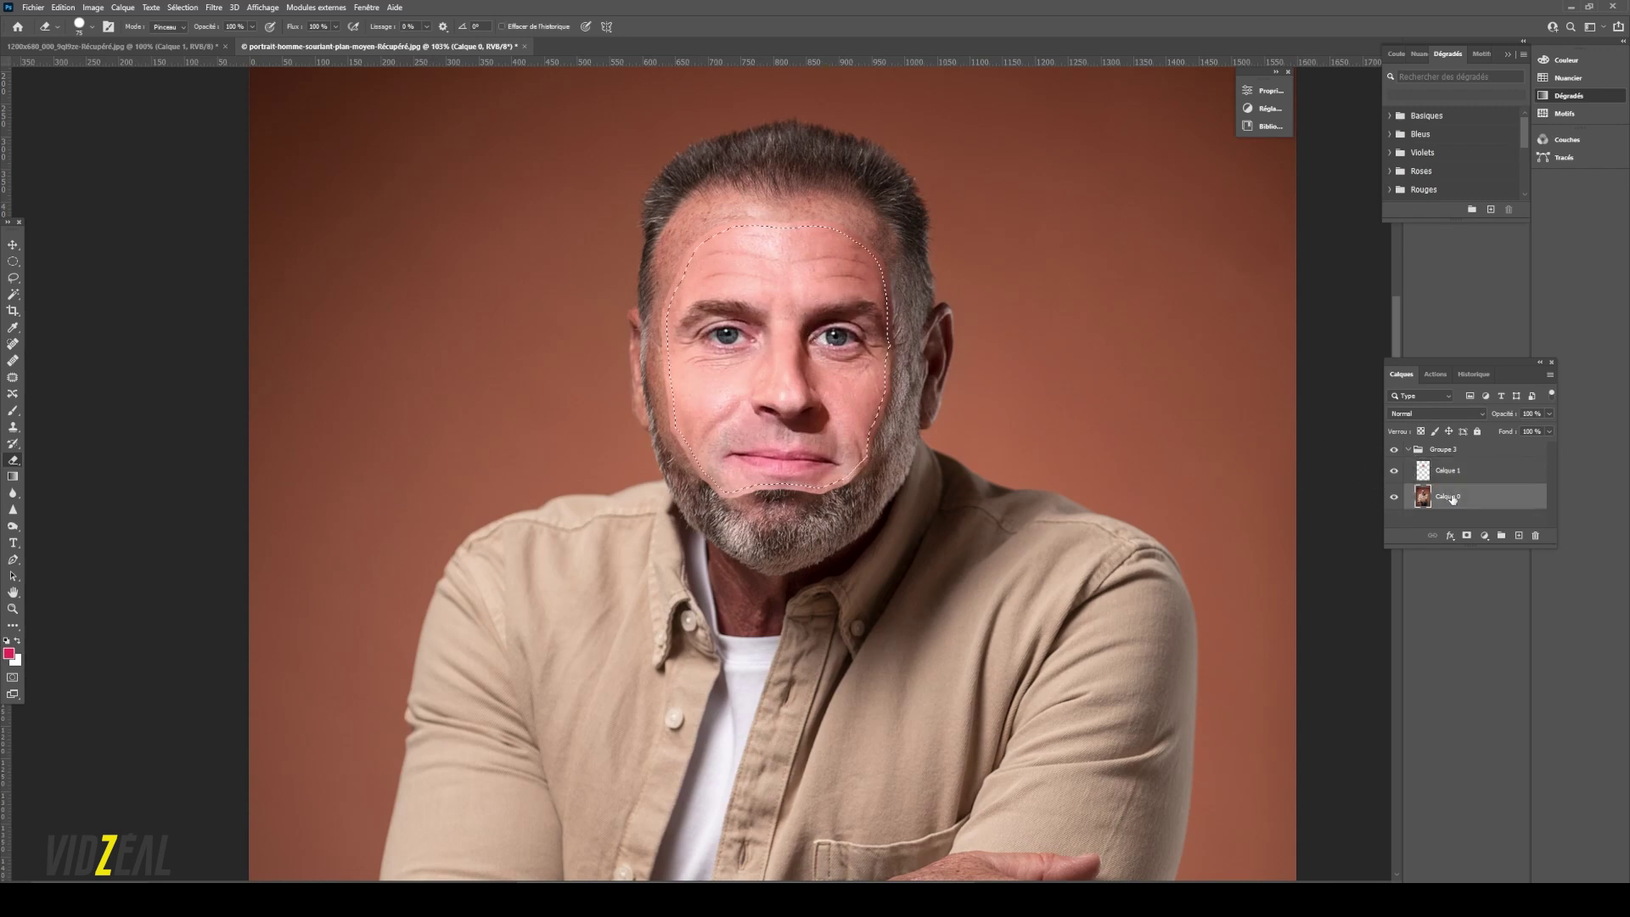
{"action": "left_click", "coordinate": [1394, 470]}
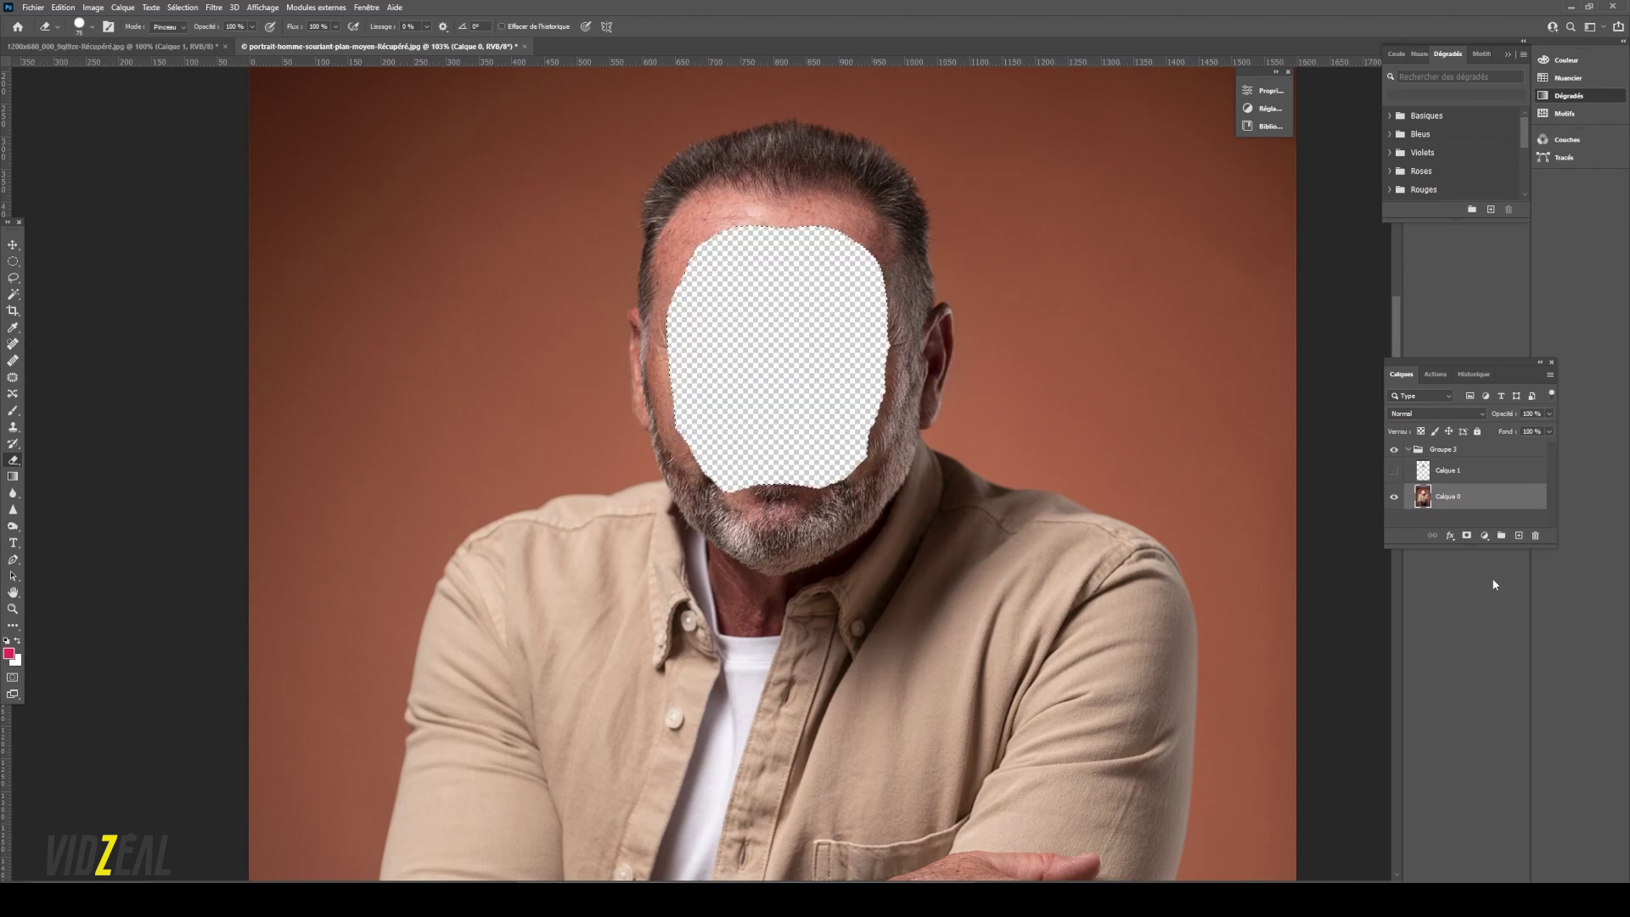
{"action": "left_click", "coordinate": [1394, 471]}
{"action": "left_click", "coordinate": [1491, 476]}
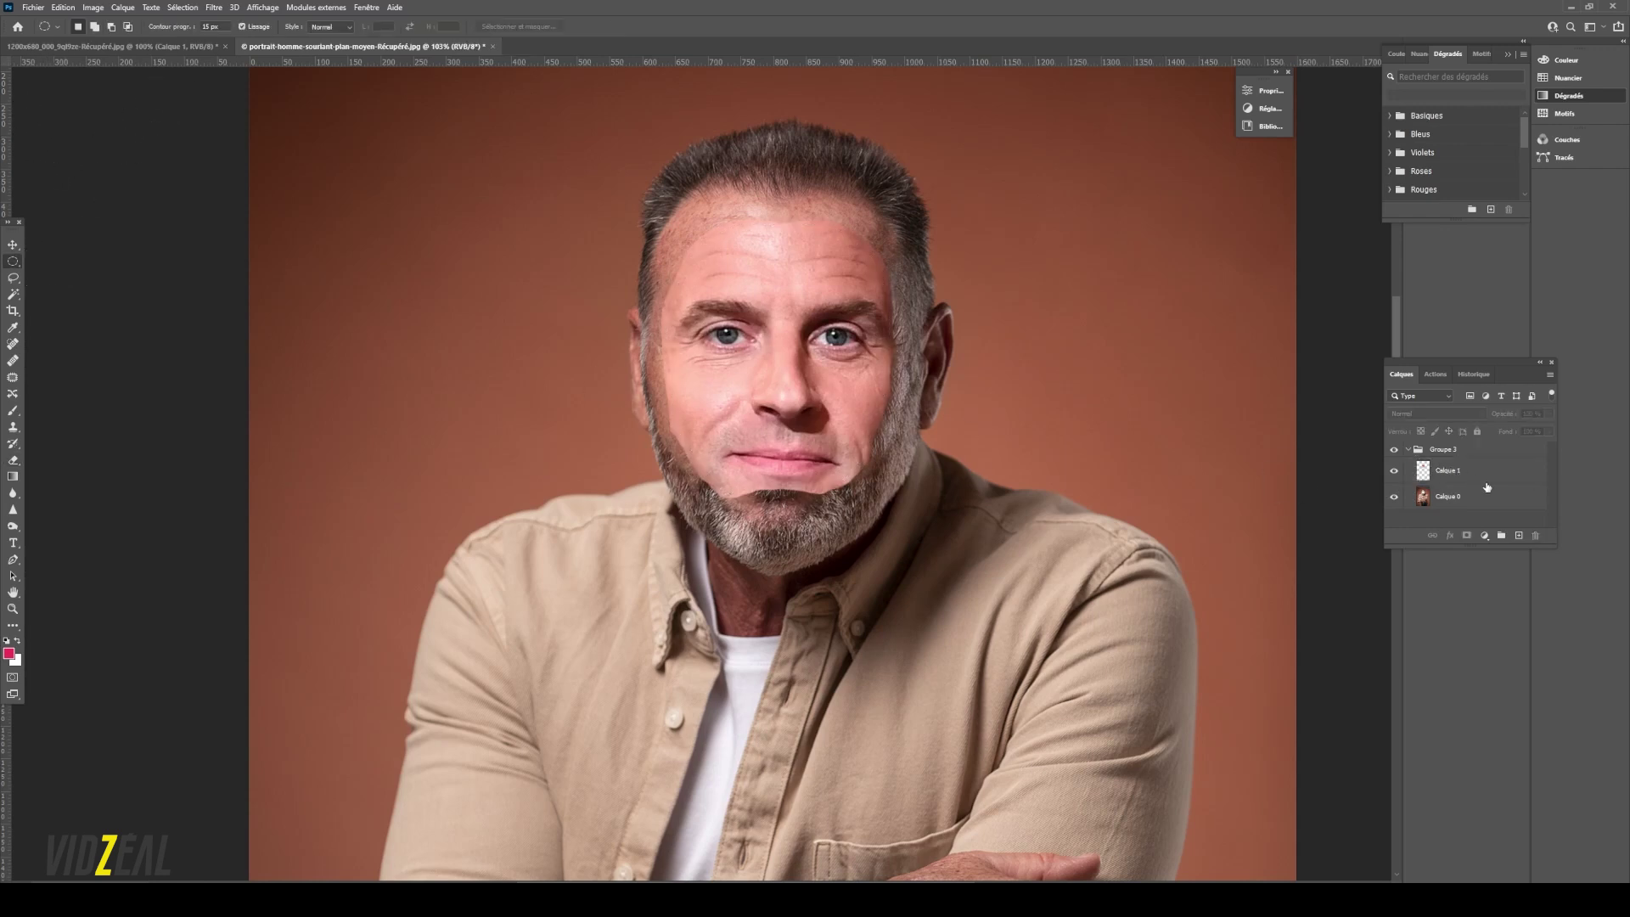
- Auto-blend the layers Calque 1 and Calque 0 with the Panorama method, seamless tones and colours and content-aware fill for transparent areas
{"action": "left_click", "coordinate": [1471, 480]}
{"action": "left_click", "coordinate": [1472, 495], "text": "shift"}
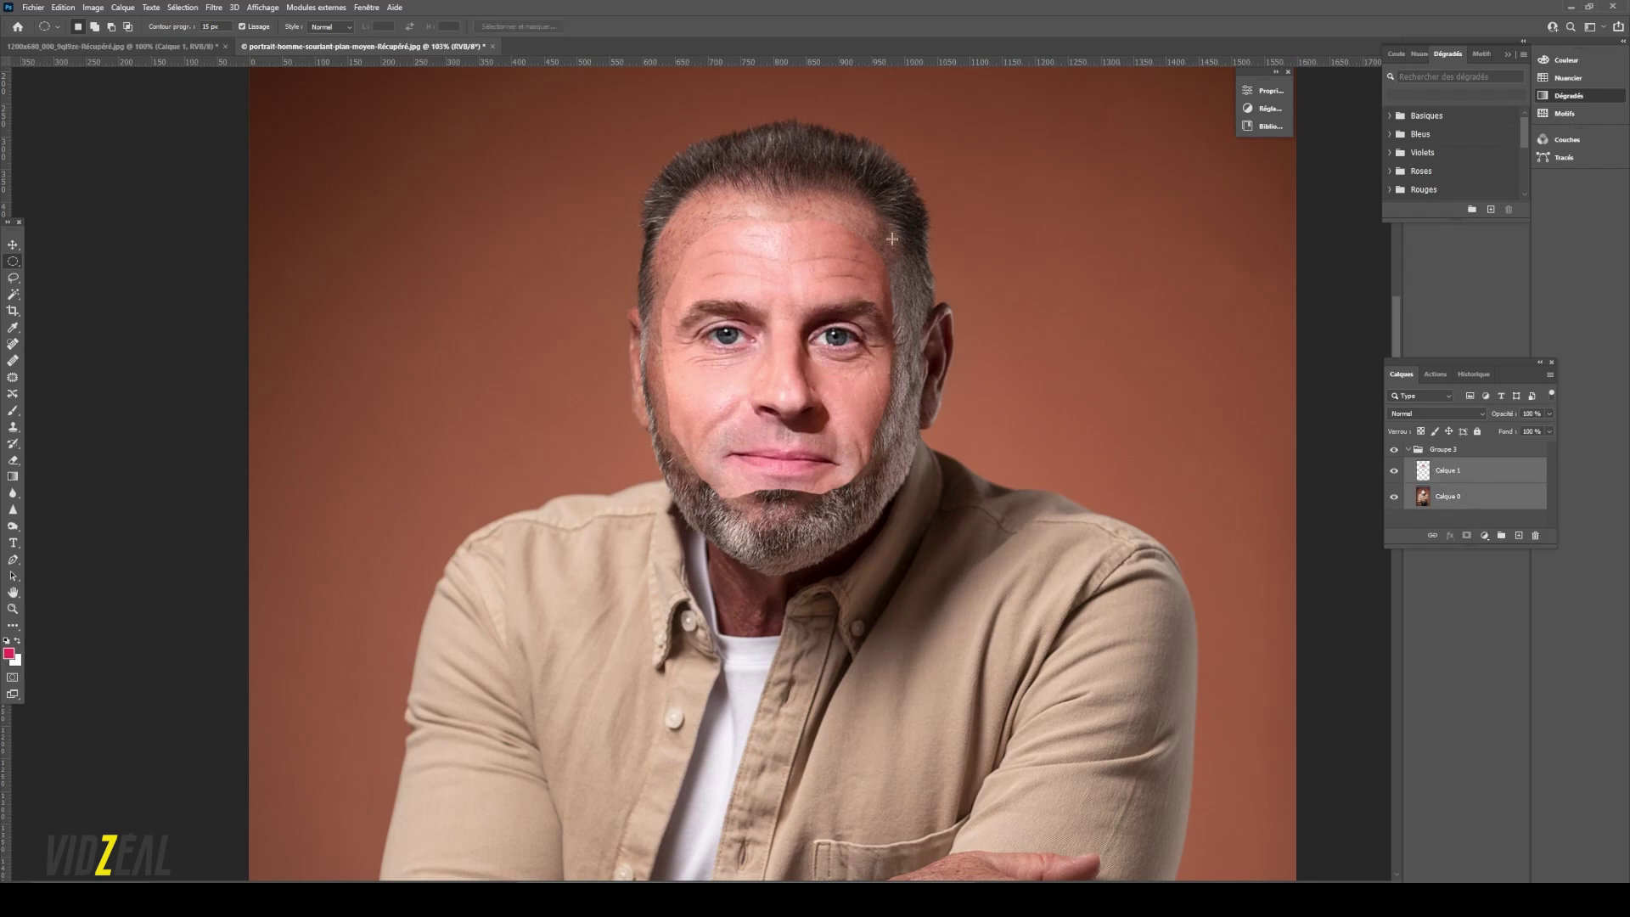
{"action": "left_click", "coordinate": [66, 11]}
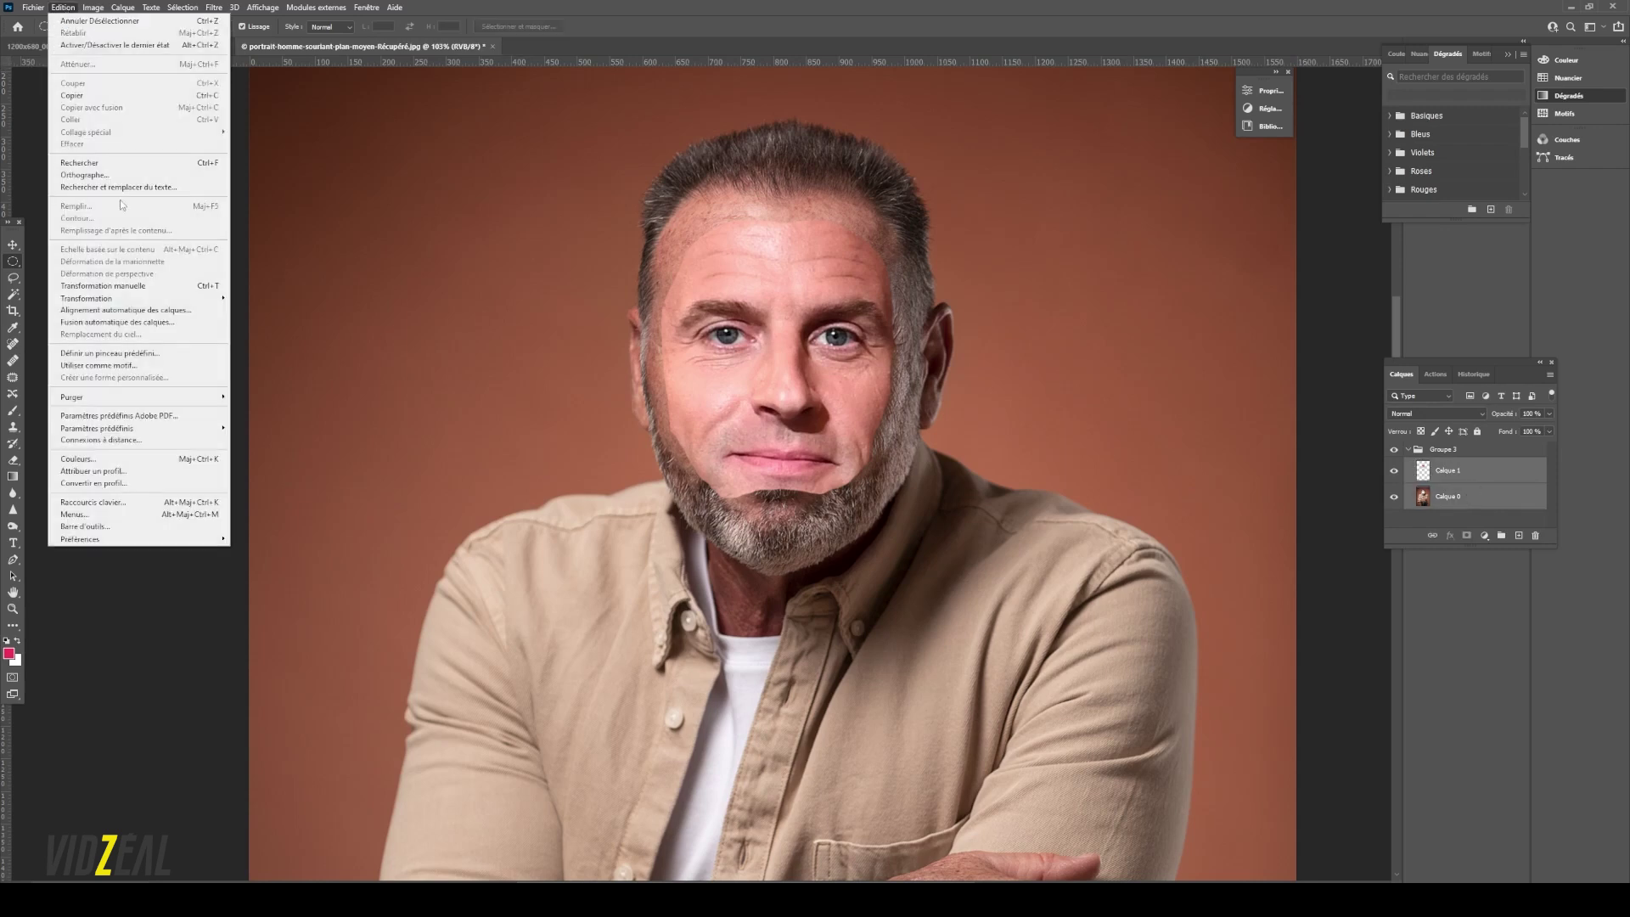
{"action": "left_click", "coordinate": [169, 327]}
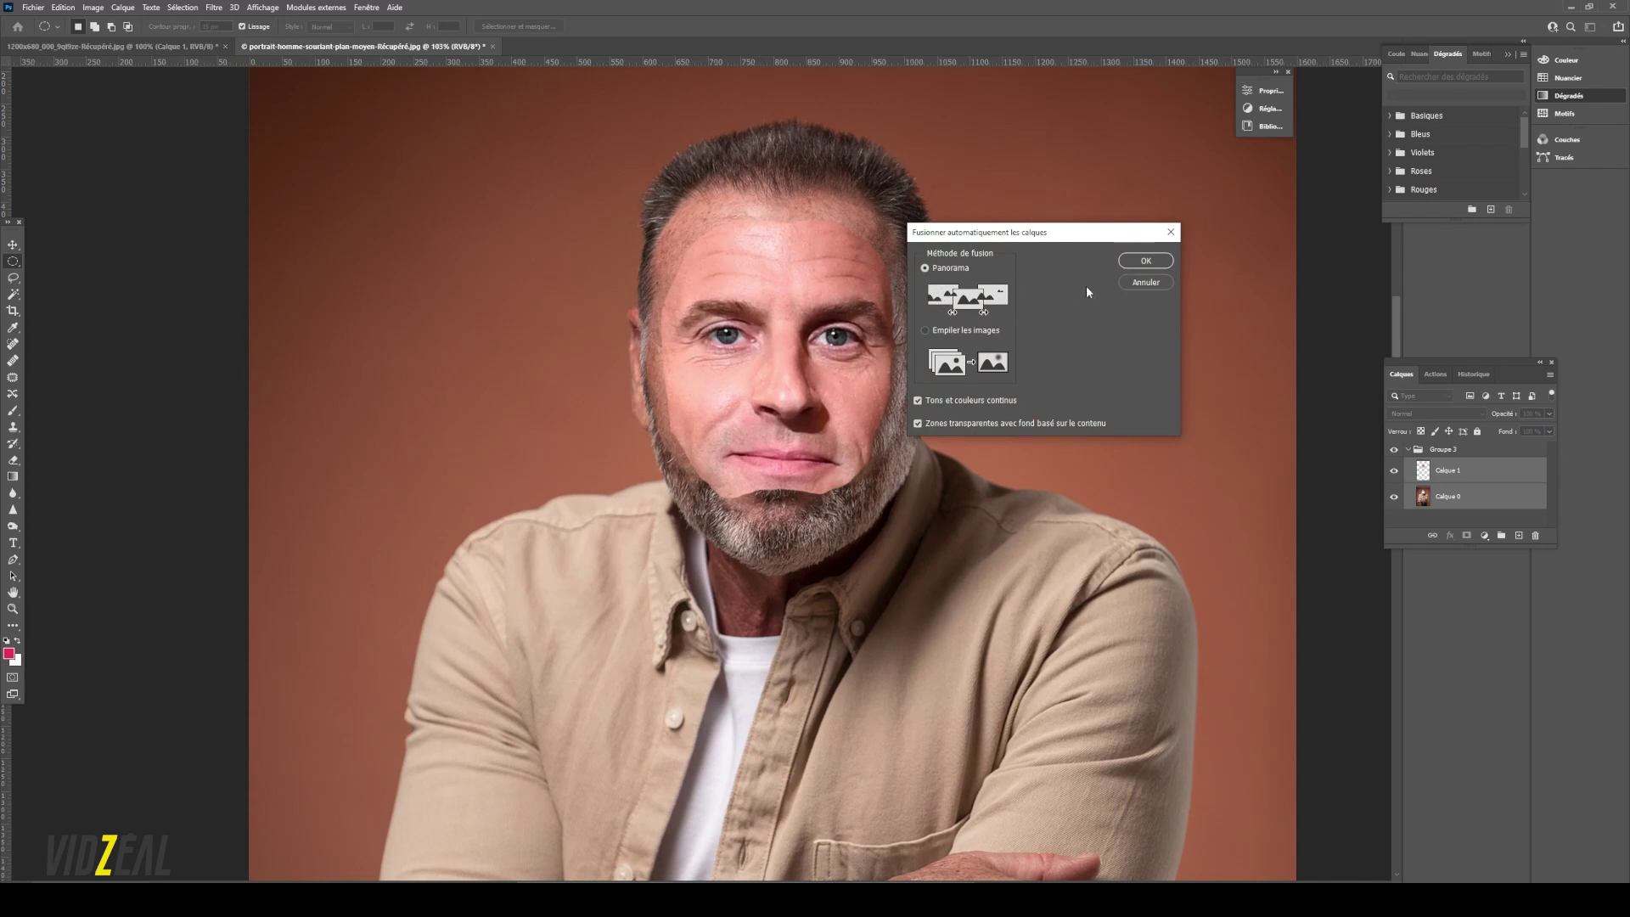
{"action": "left_click", "coordinate": [1146, 260]}
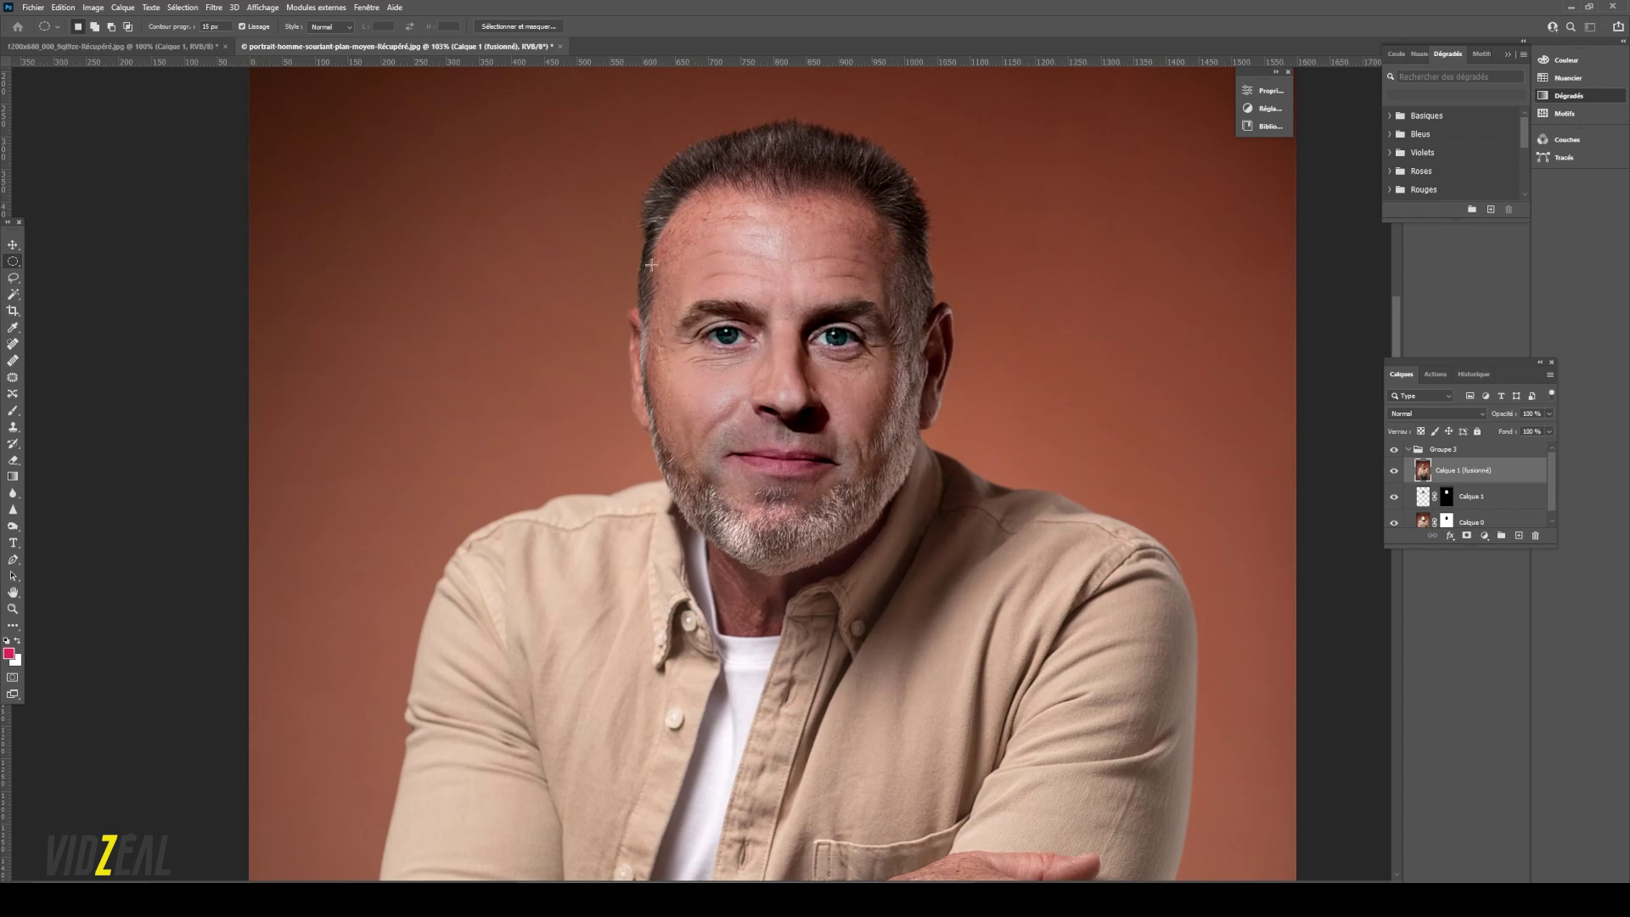
- Collapse the layer group and add a Curves adjustment above it, raising the RGB midtones slightly and adding a point in the shadows
{"action": "left_click", "coordinate": [12, 609]}
{"action": "left_click_drag", "start_coordinate": [917, 475], "coordinate": [883, 344]}
{"action": "mouse_move", "coordinate": [1114, 456]}
{"action": "left_mouse_down"}
{"action": "mouse_move", "coordinate": [1080, 433]}
{"action": "mouse_move", "coordinate": [1106, 436]}
{"action": "left_mouse_up"}
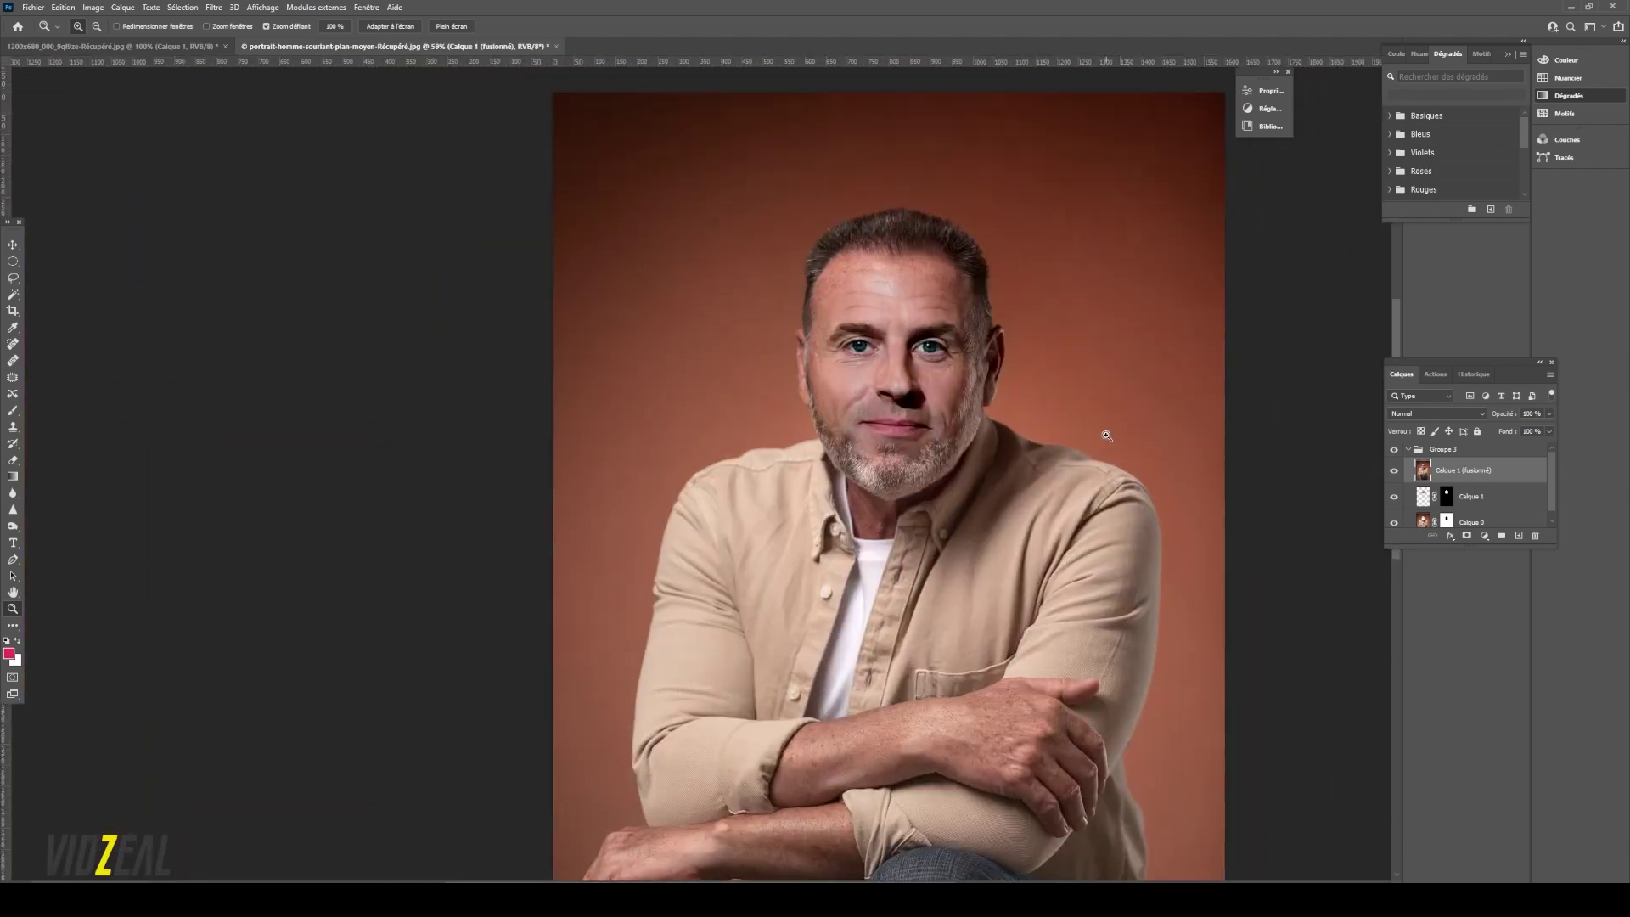
{"action": "left_click", "coordinate": [1409, 450]}
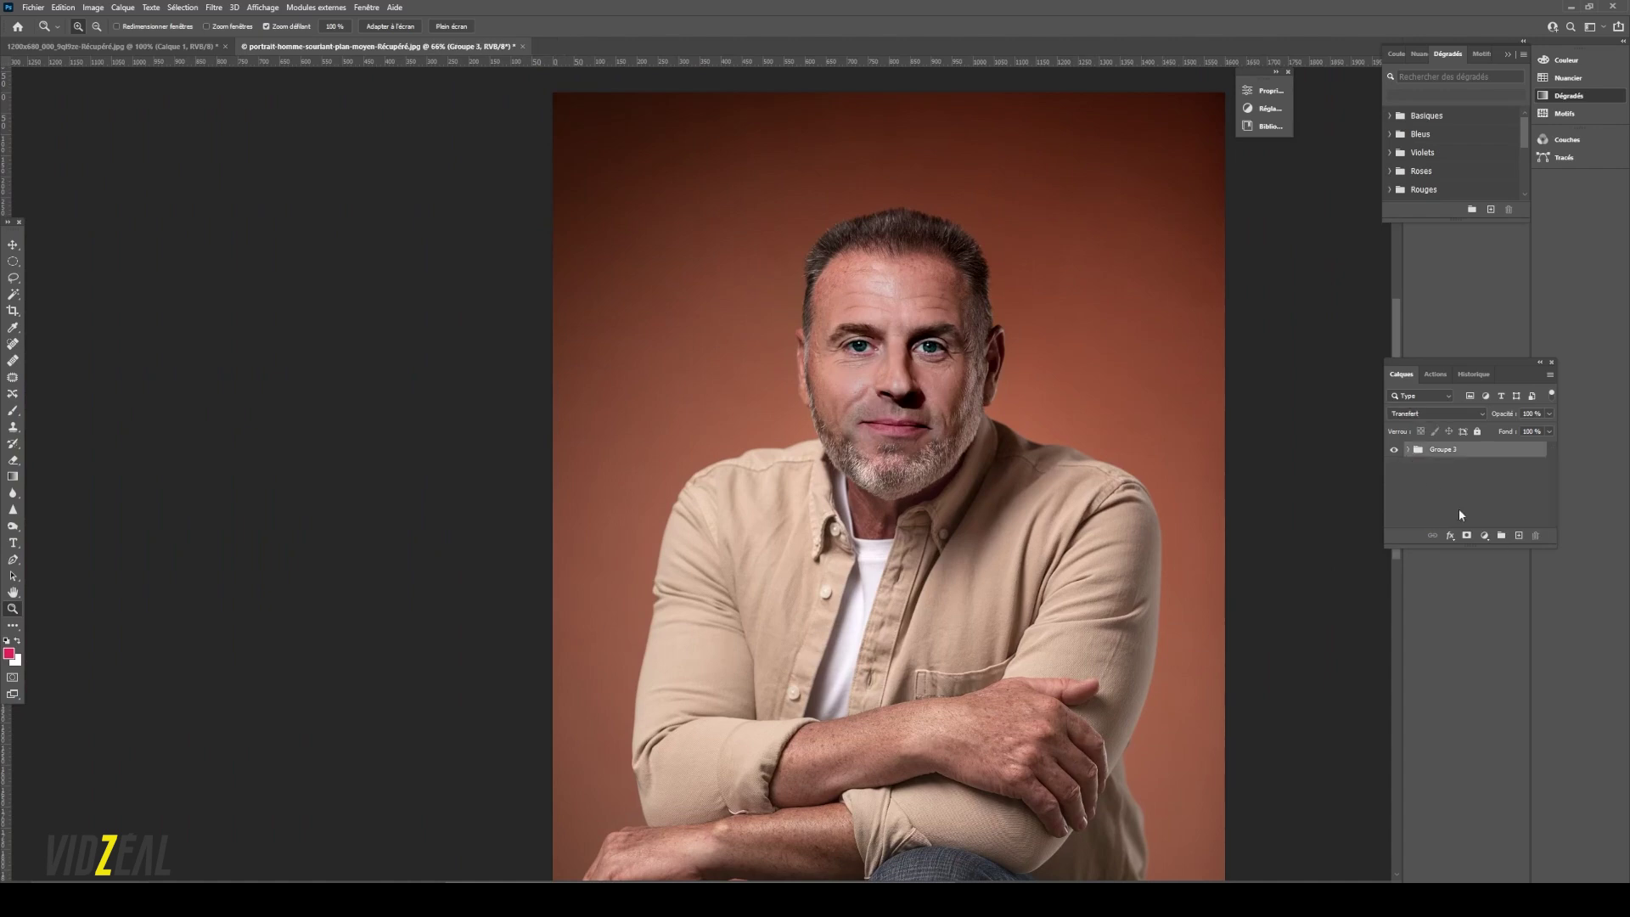
{"action": "left_click", "coordinate": [1484, 536]}
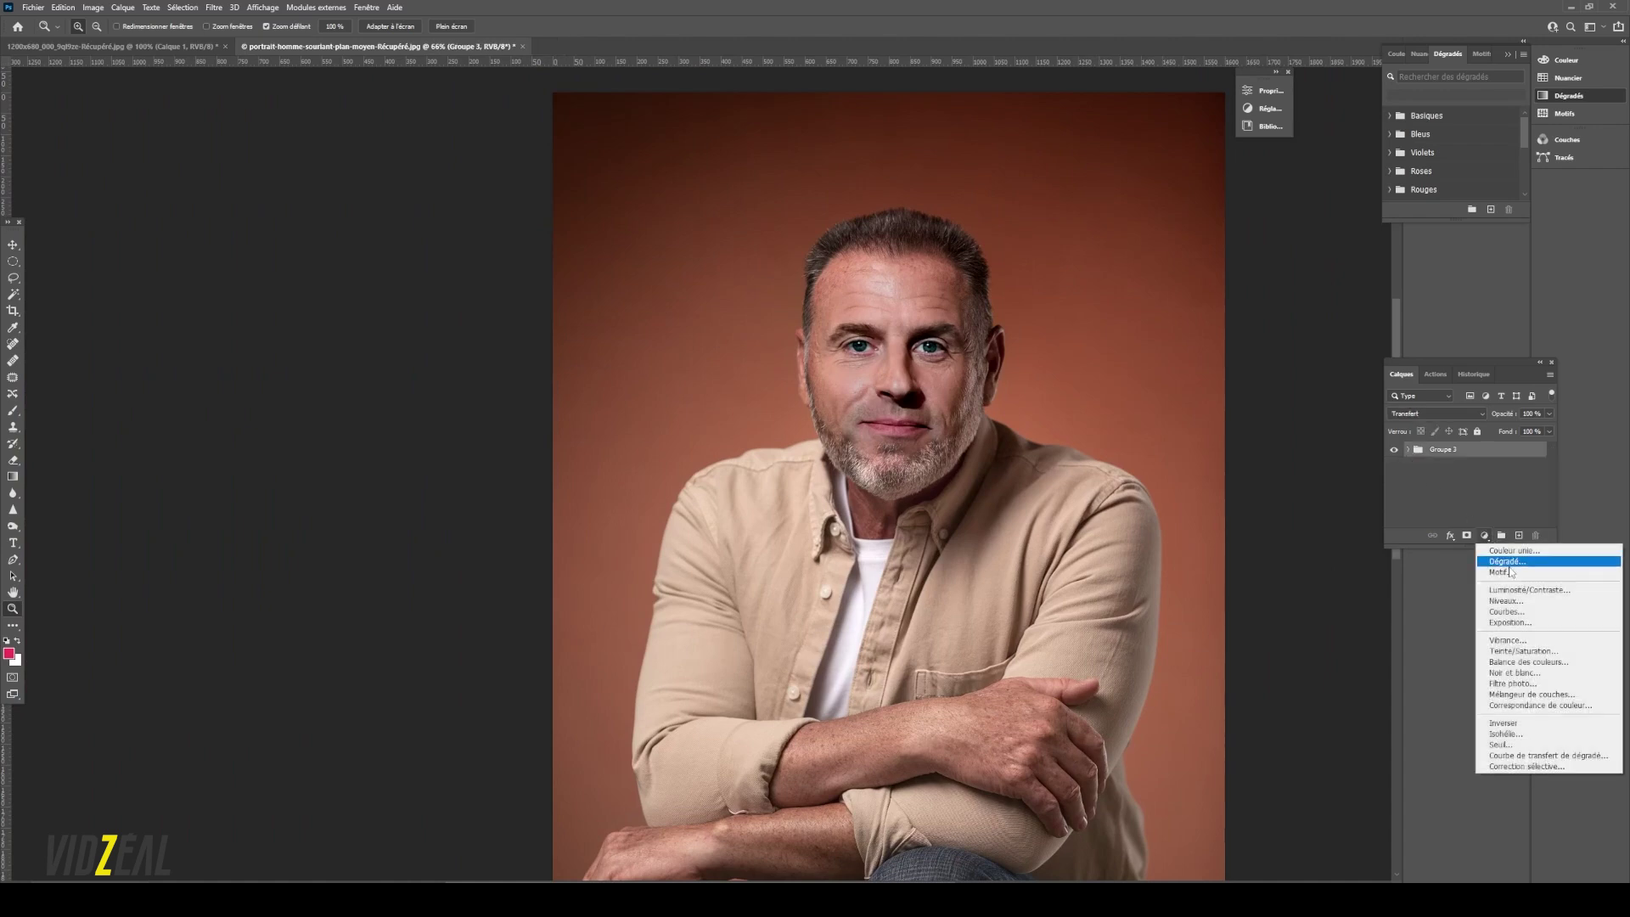
{"action": "left_click", "coordinate": [1515, 612]}
{"action": "left_click_drag", "start_coordinate": [1022, 253], "coordinate": [1031, 233]}
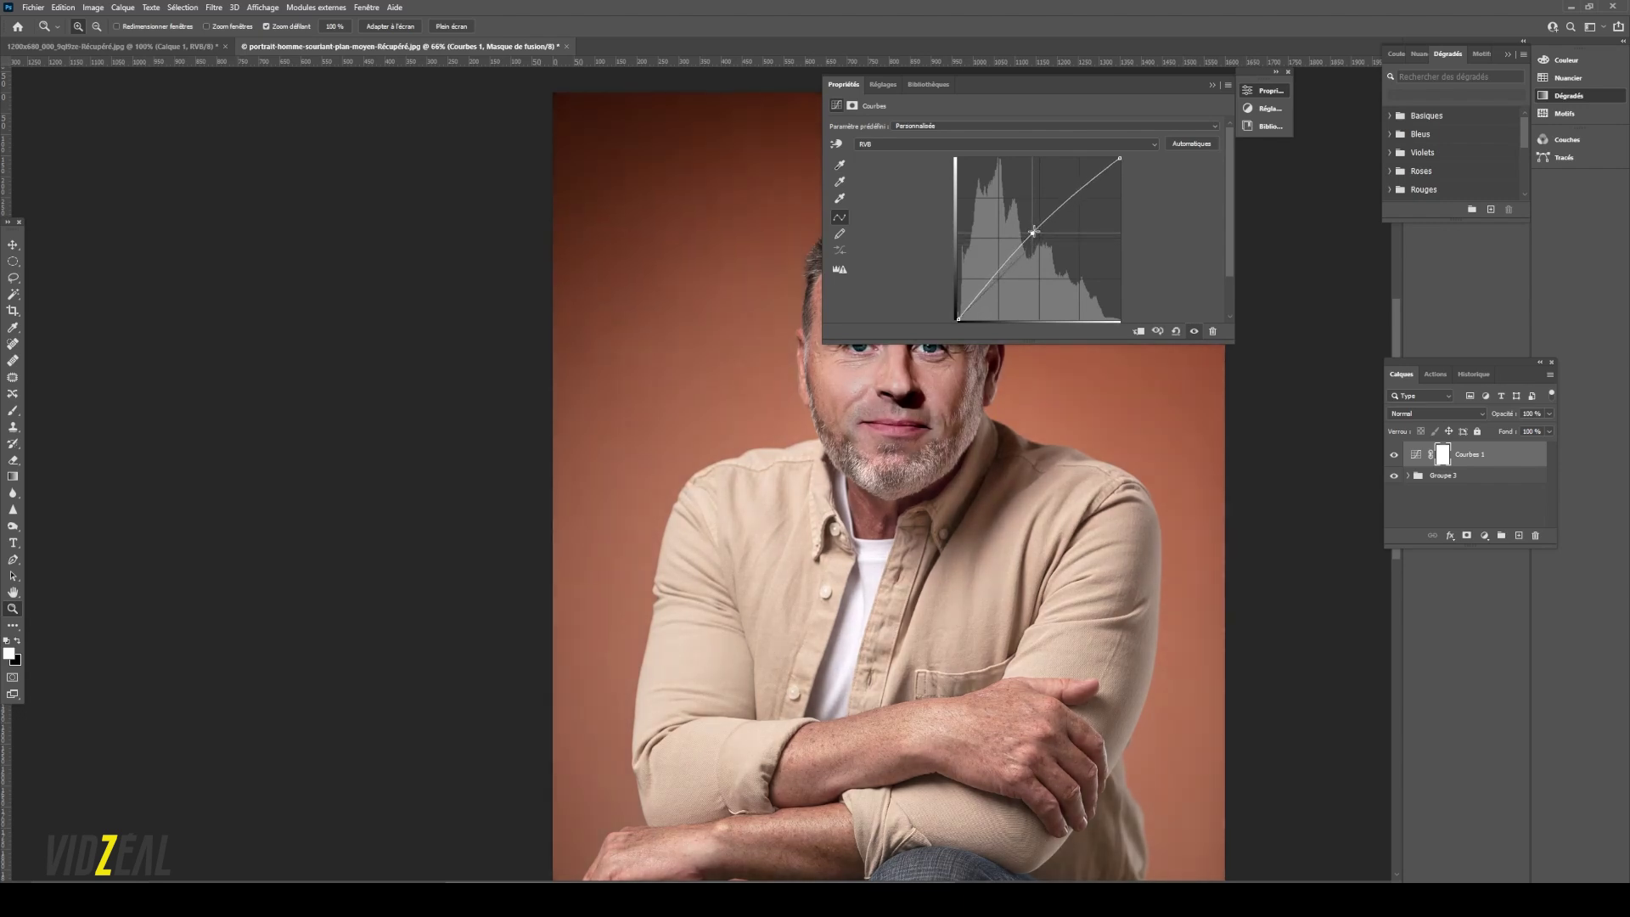
{"action": "left_click", "coordinate": [986, 285]}
{"action": "left_click", "coordinate": [1211, 84]}
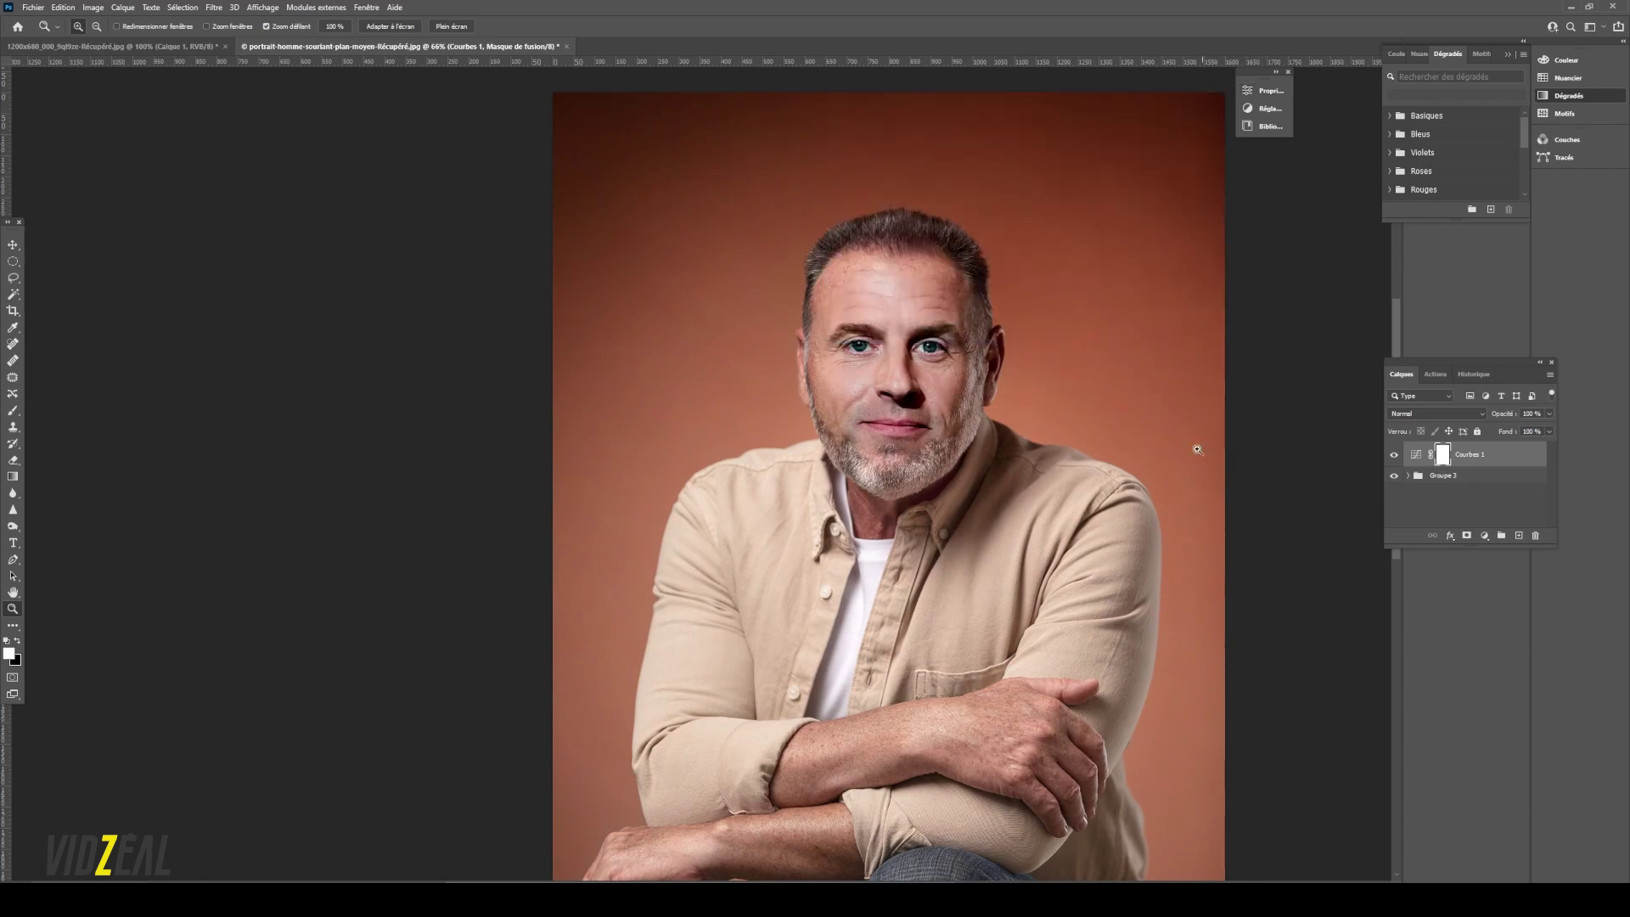
- Examine the whole portrait and the blended face up close, checking the transitions at the forehead, eyes and temples
{"action": "key", "text": "ctrl+minus"}
{"action": "key", "text": "ctrl+minus"}
{"action": "key", "text": "ctrl+minus"}
{"action": "key", "text": "ctrl+0"}
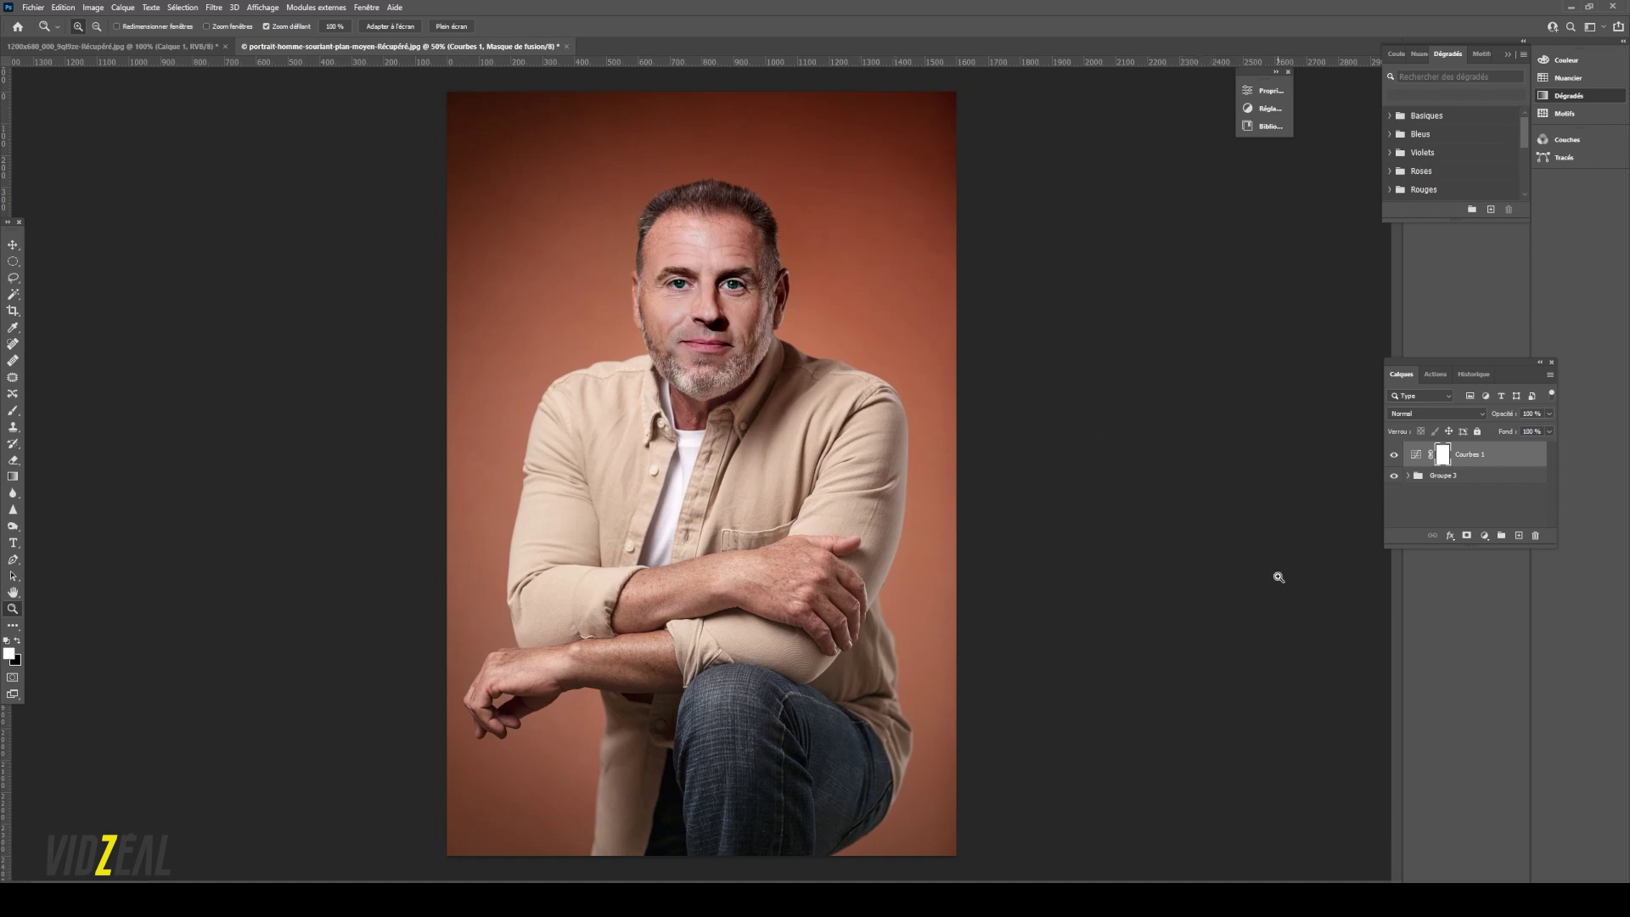
{"action": "left_click_drag", "start_coordinate": [707, 240], "coordinate": [650, 266]}
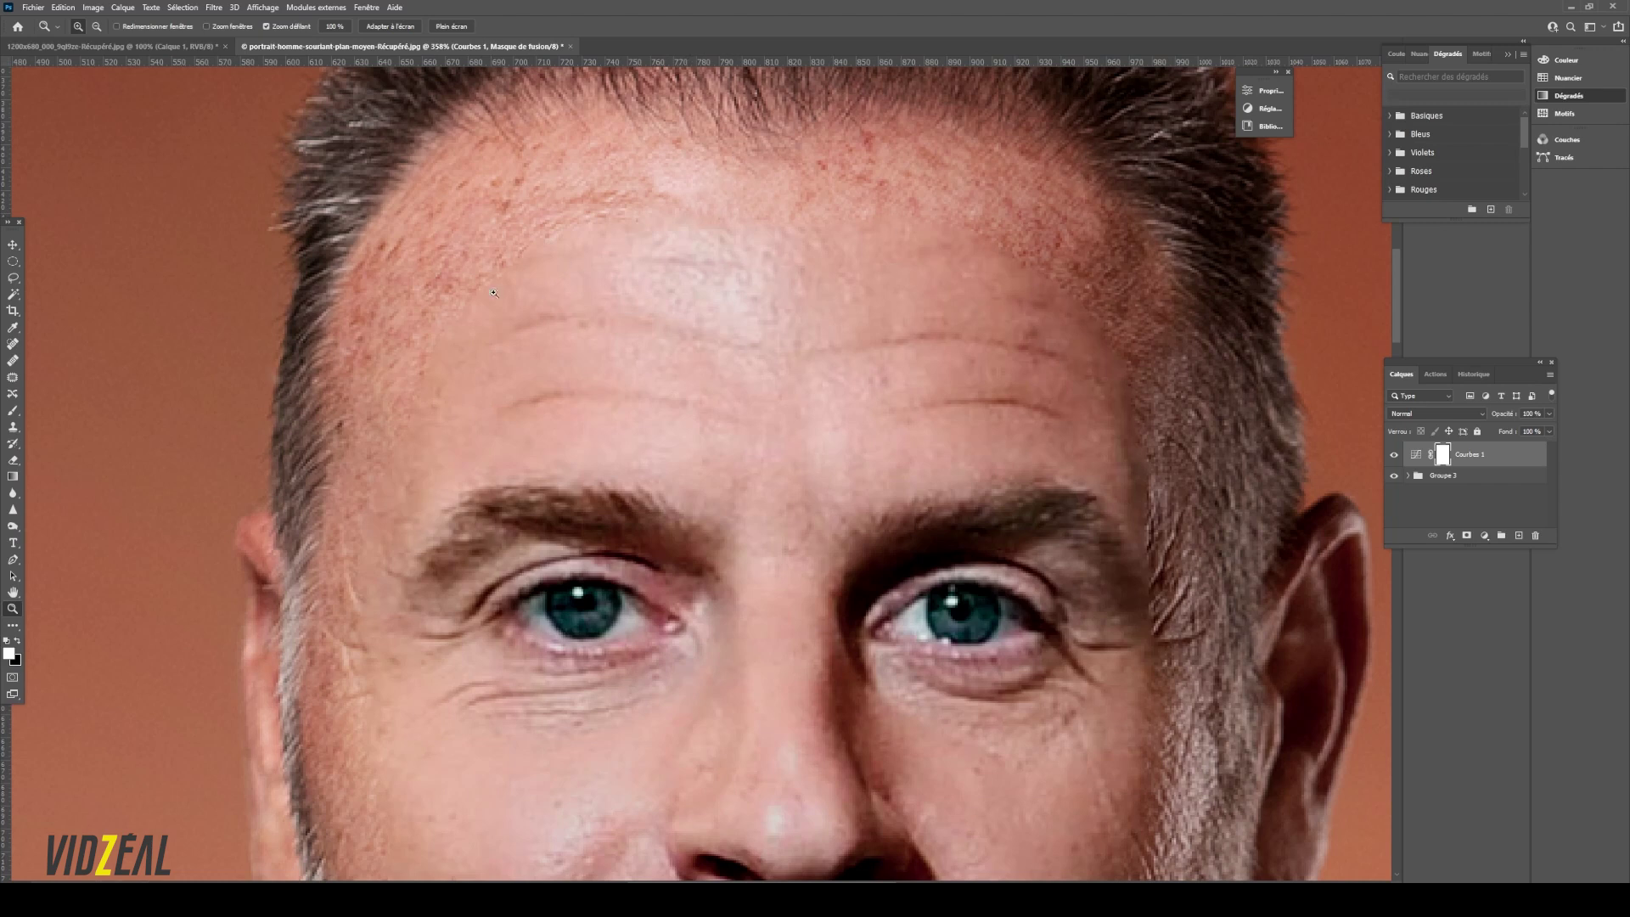
{"action": "left_click_drag", "start_coordinate": [1049, 548], "coordinate": [956, 530]}
{"action": "scroll", "coordinate": [1146, 568], "scroll_direction": "down", "scroll_amount": 5}
{"action": "left_click_drag", "start_coordinate": [1137, 531], "coordinate": [1017, 356]}
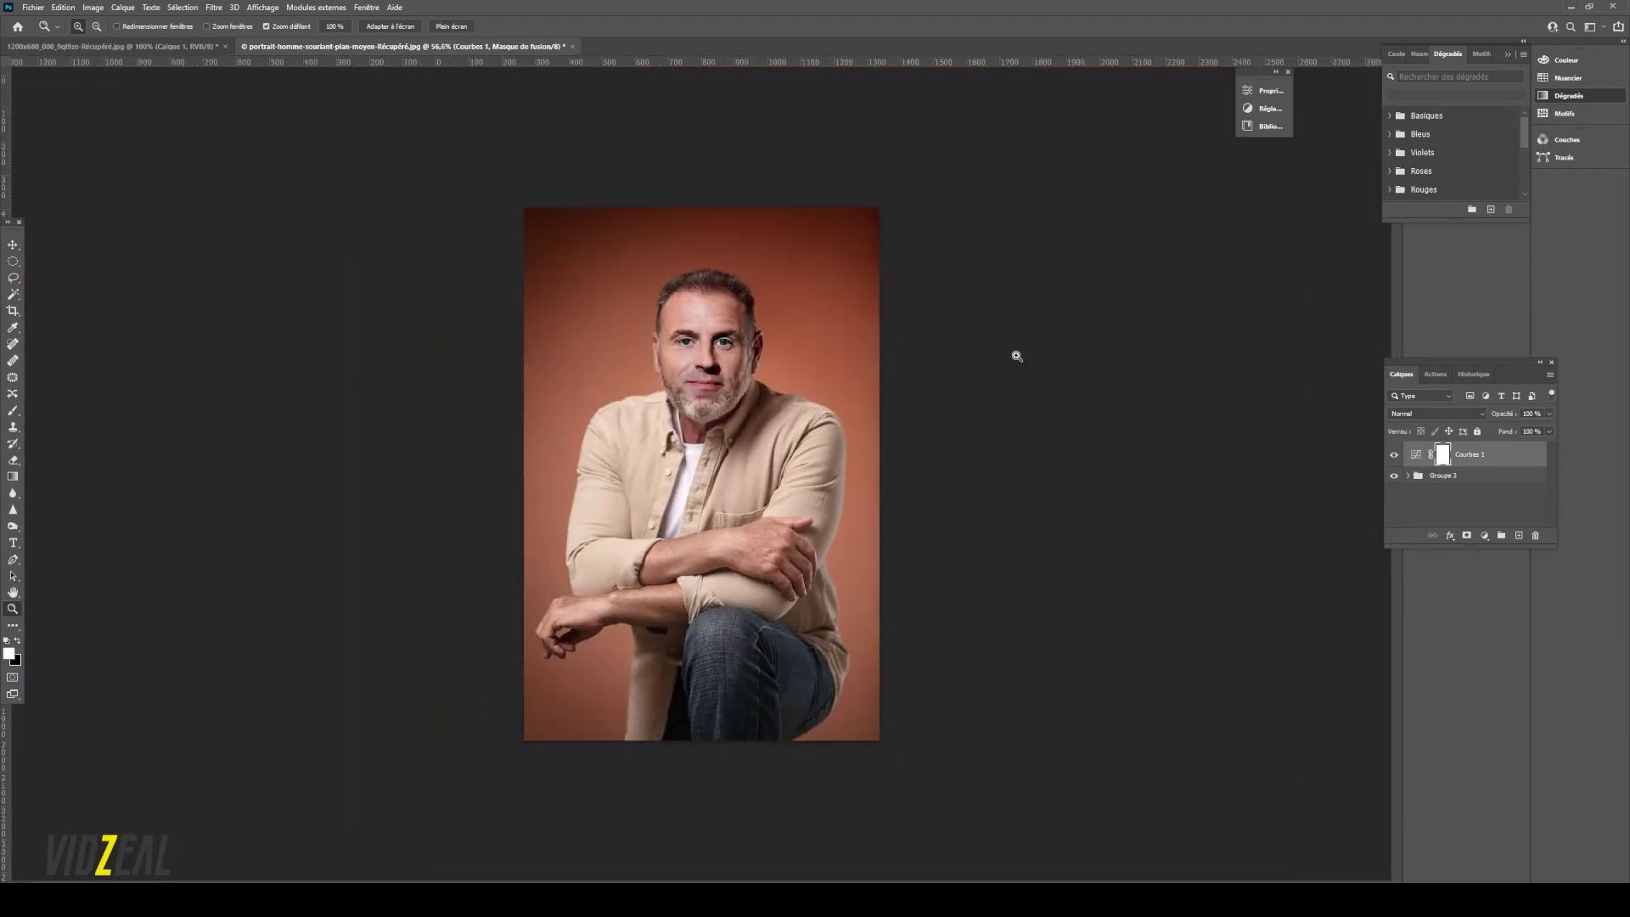
{"action": "left_click_drag", "start_coordinate": [755, 385], "coordinate": [777, 385]}
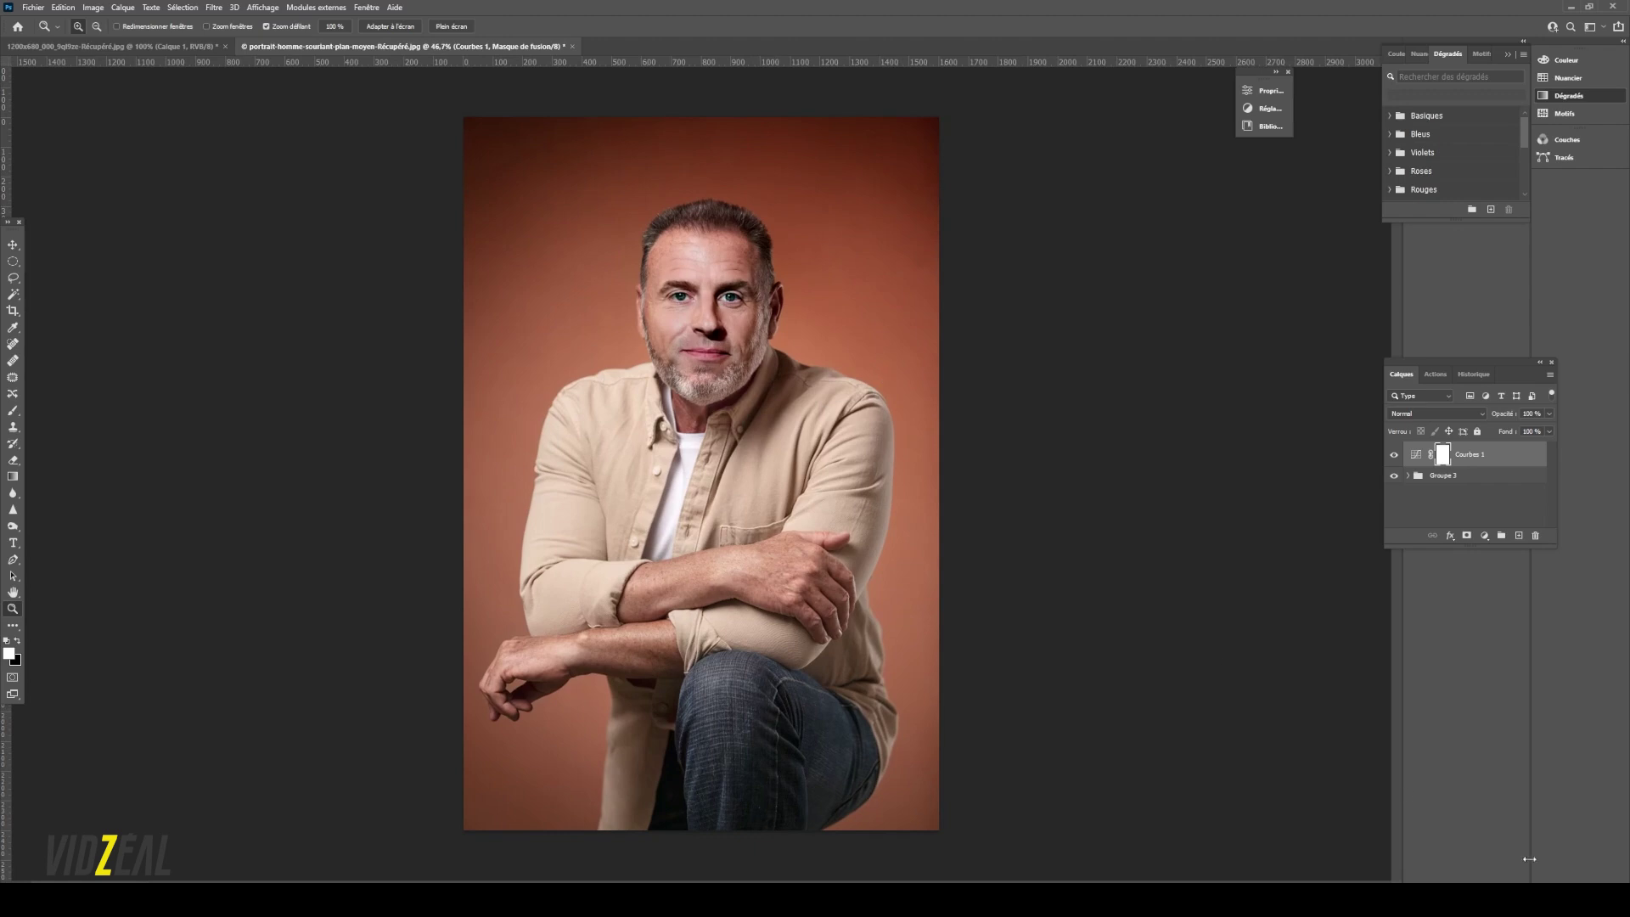